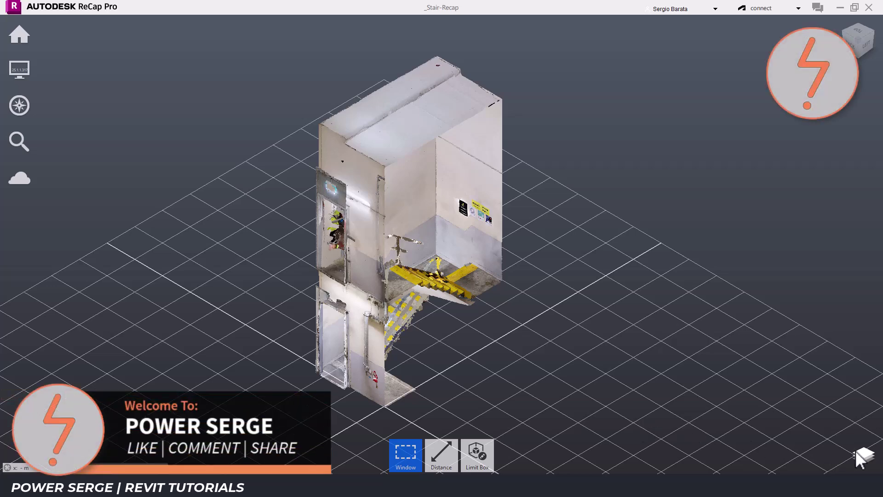
Step: Align the stair mesh edge to the reference line in plan, then select the mesh and point cloud in 3D
click(857, 453)
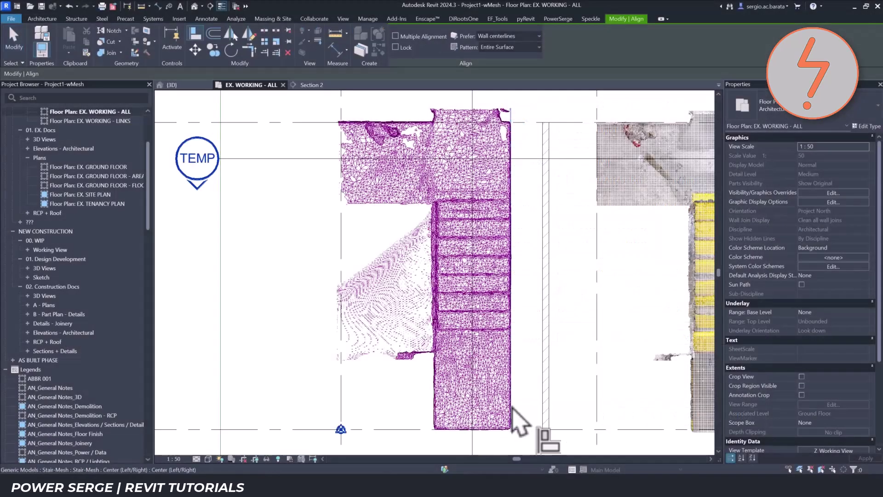
click(511, 407)
click(544, 407)
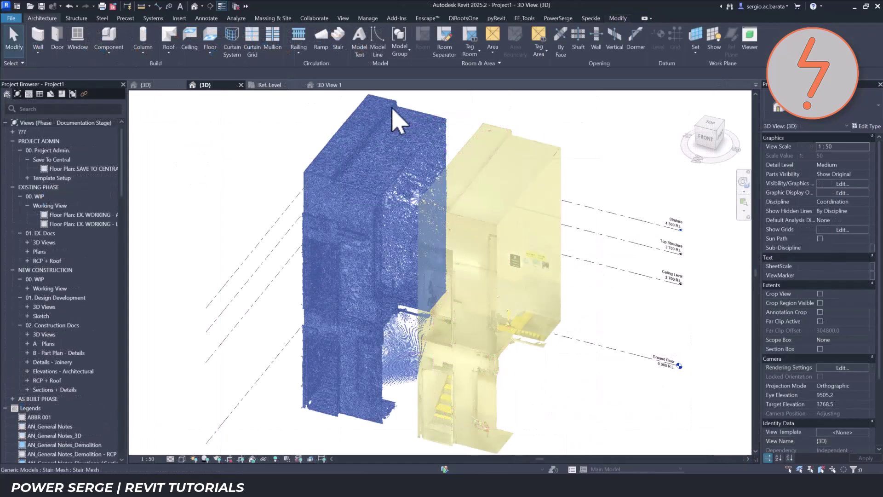
click(399, 109)
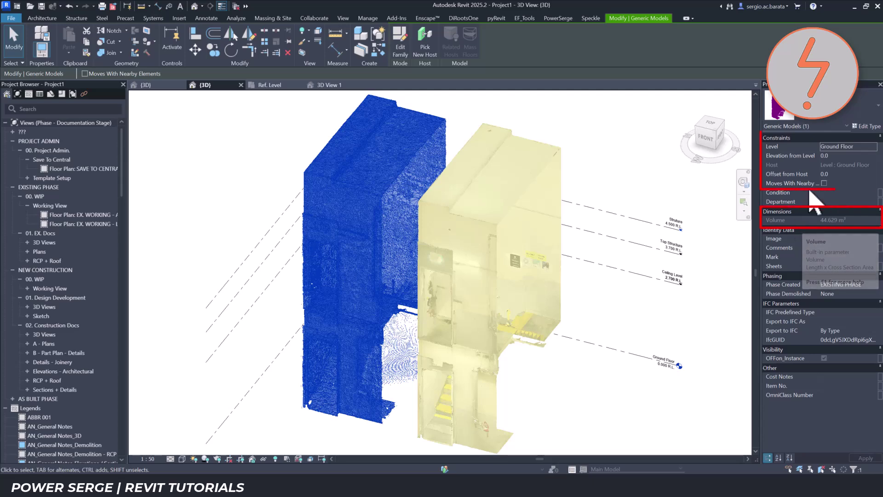
click(560, 165)
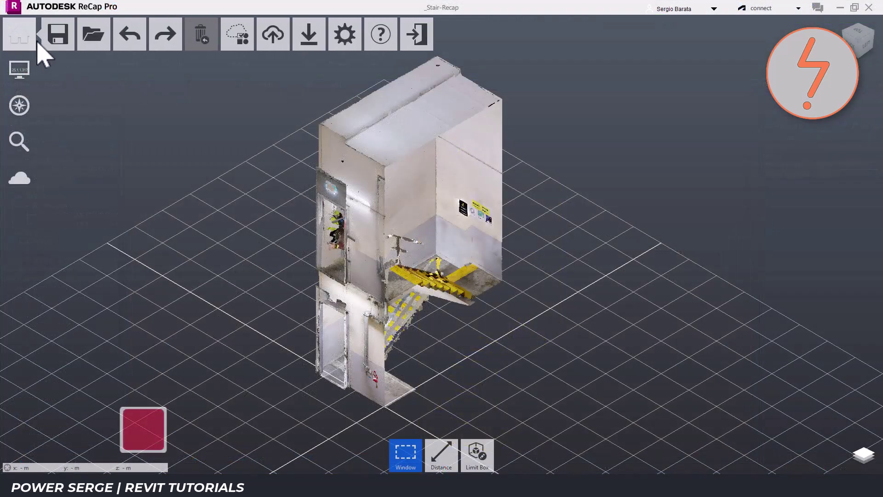
Step: Save the stair scan from ReCap as E57 file _Stair-Export in the 03 - MeshLab folder
mouse_move(309, 41)
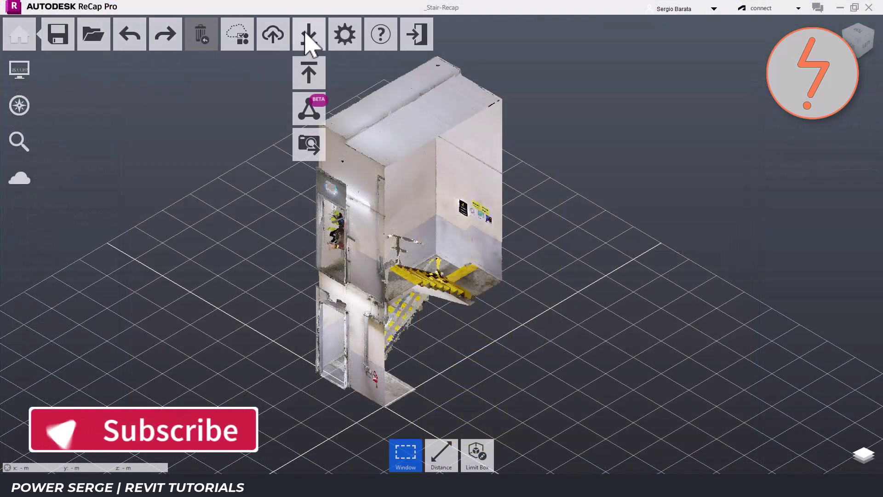
click(315, 82)
double_click(203, 159)
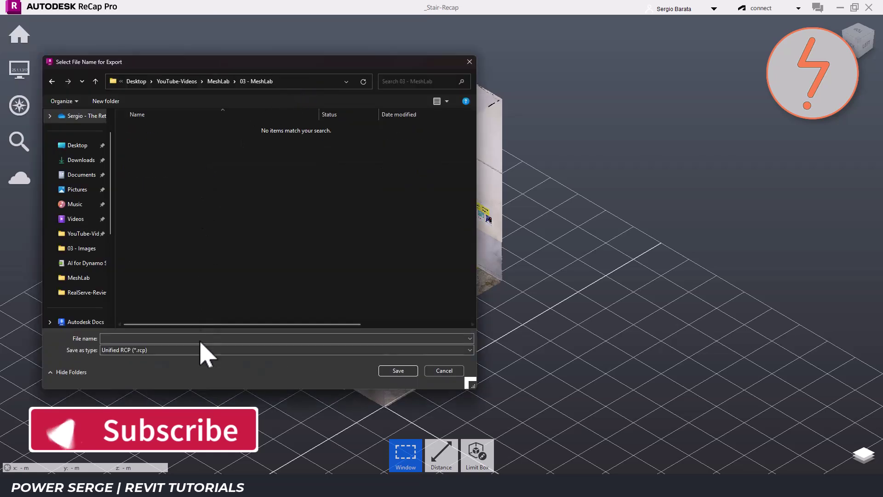
click(202, 351)
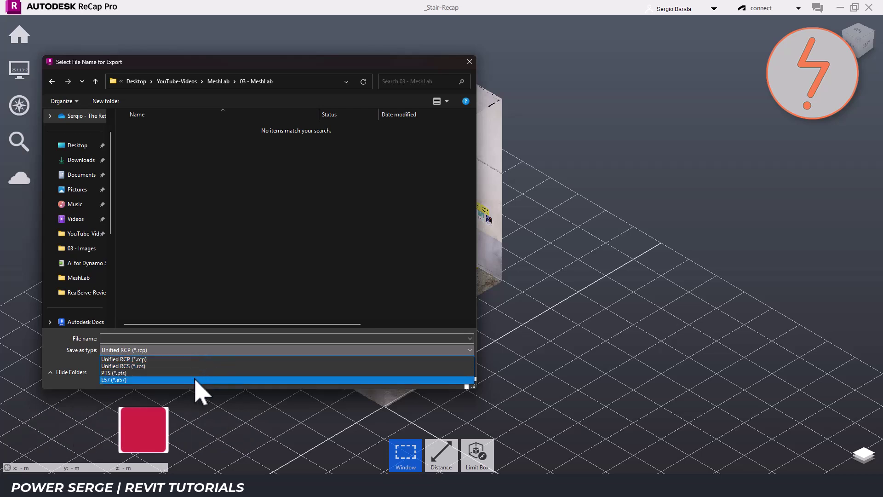
click(196, 380)
click(188, 341)
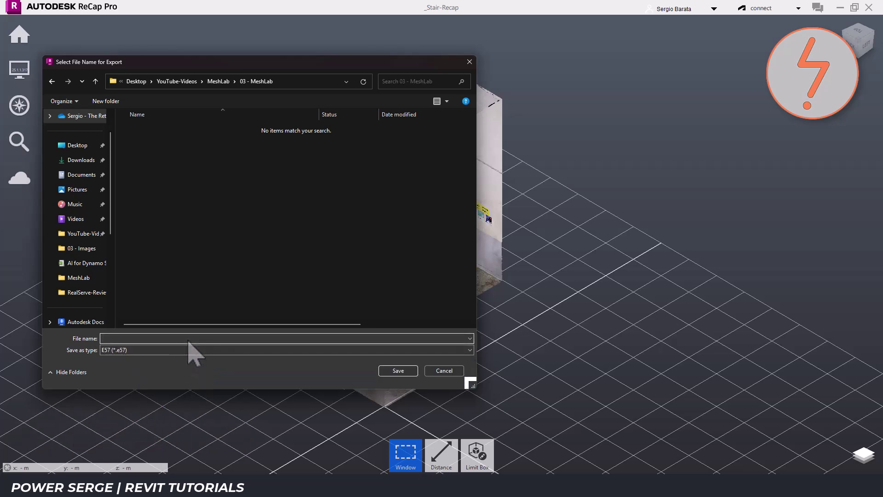
text(_Stair-Export)
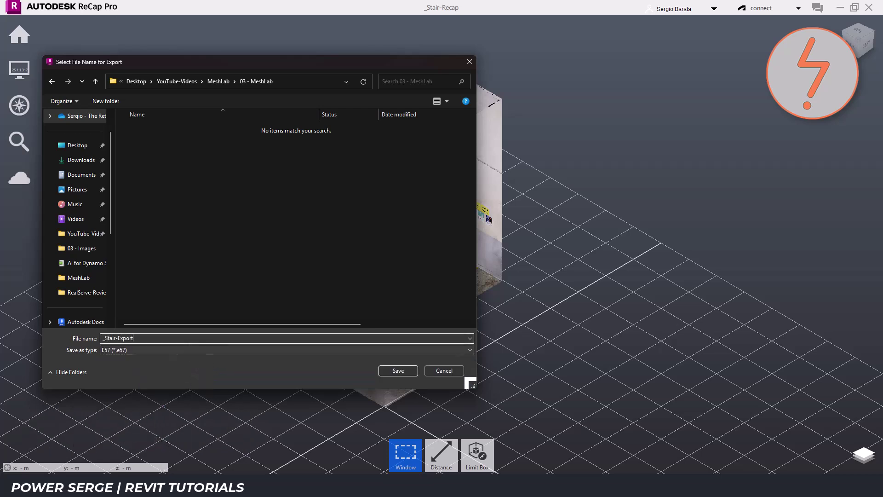
click(391, 371)
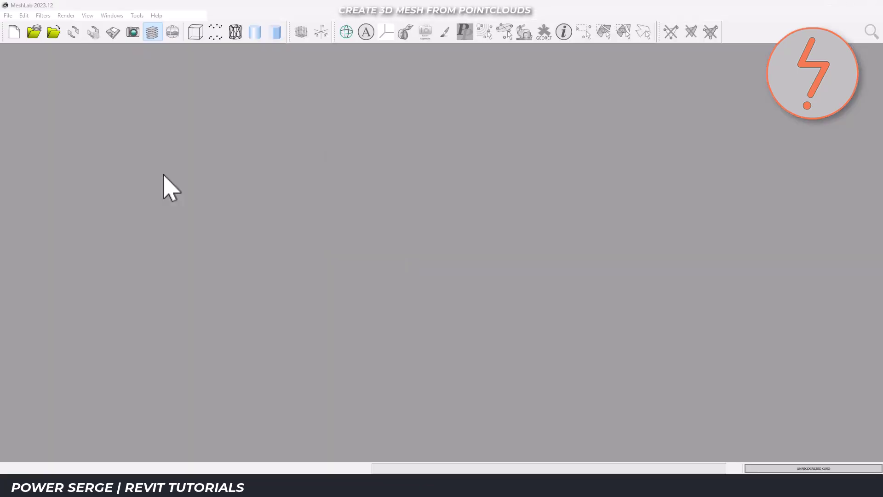
Step: Import _Stair-Export.e57 from the 03 - MeshLab folder as a point cloud layer
click(7, 15)
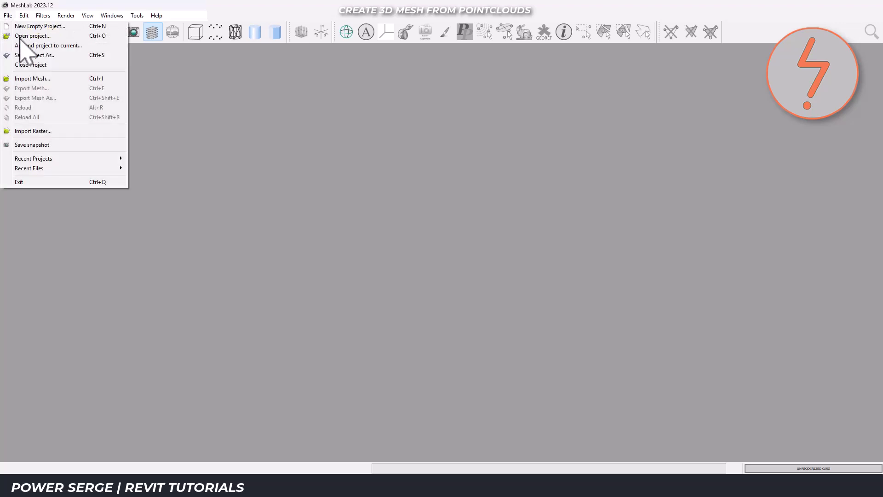
click(41, 78)
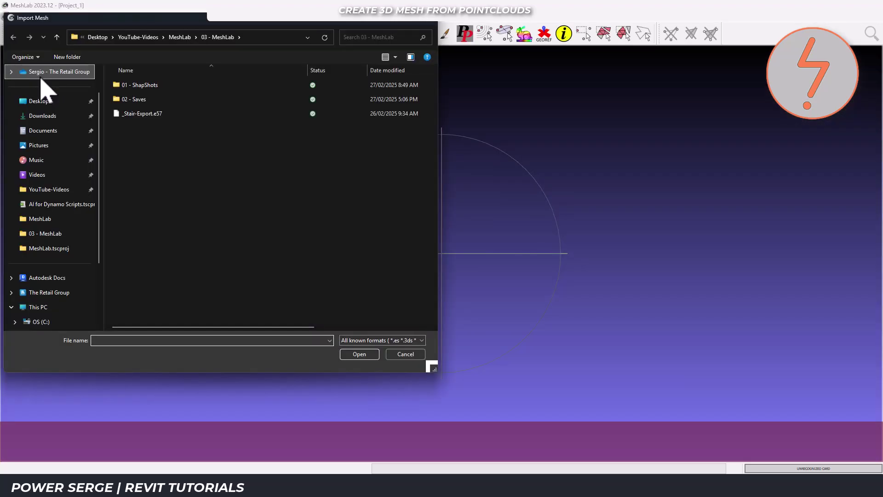
click(157, 117)
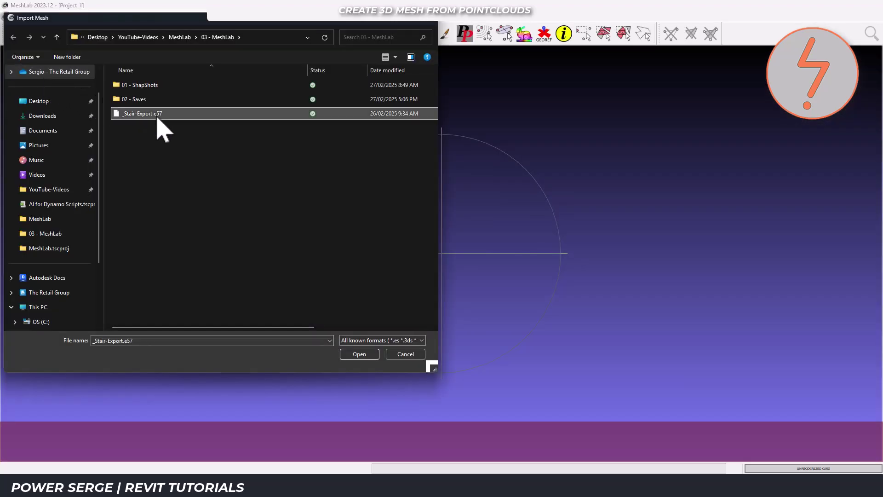
click(352, 355)
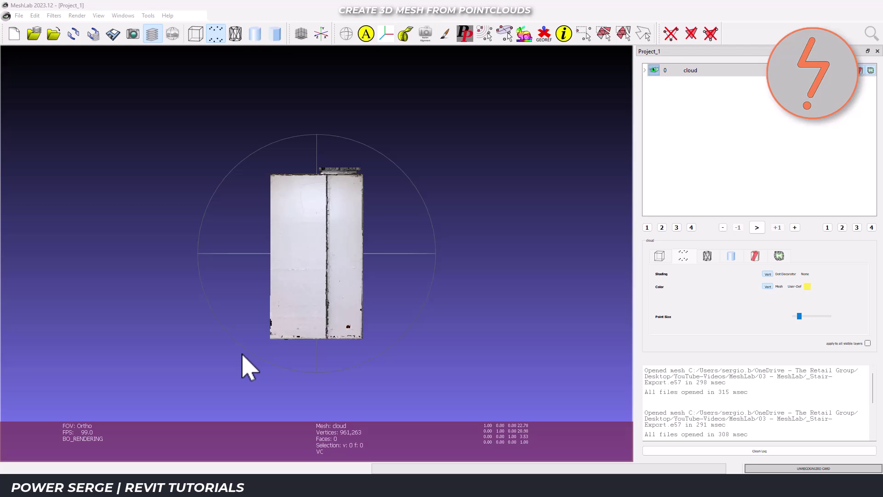
Step: Orbit, pan and zoom the stair cloud into an angled 3D view
drag(242, 360, 548, 228)
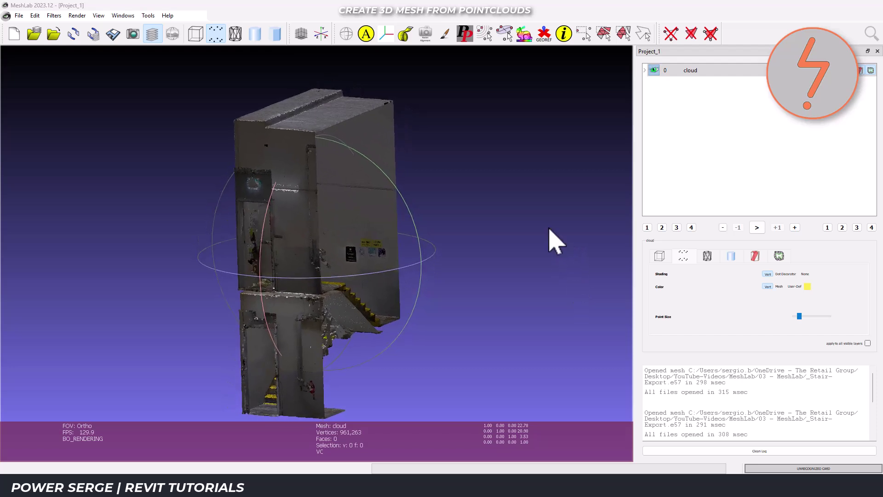
middle_drag(385, 262, 378, 255)
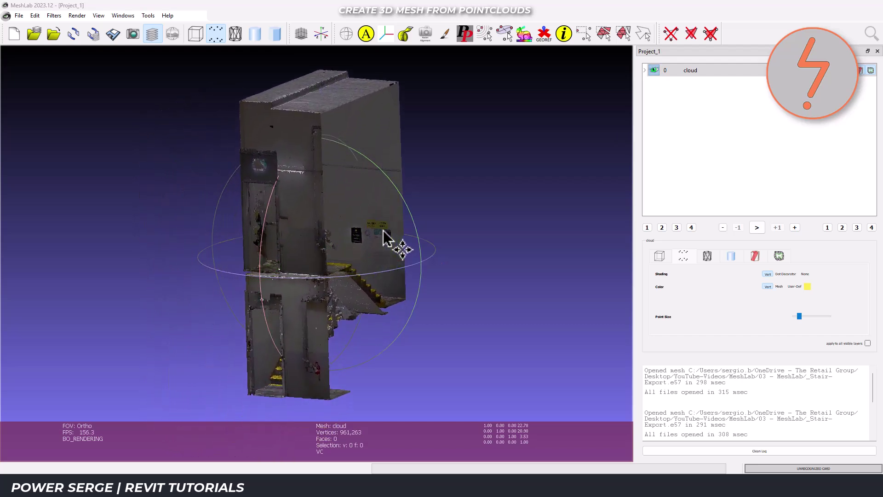
scroll(372, 313, up, 6)
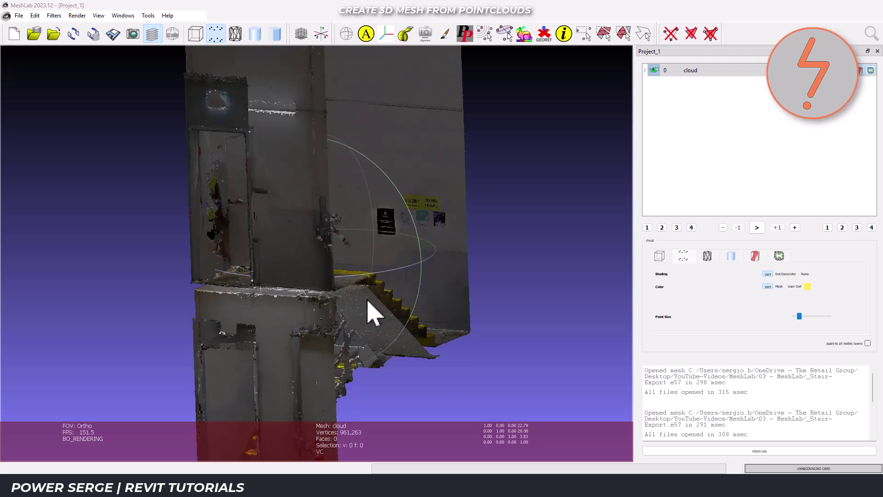
scroll(372, 312, down, 8)
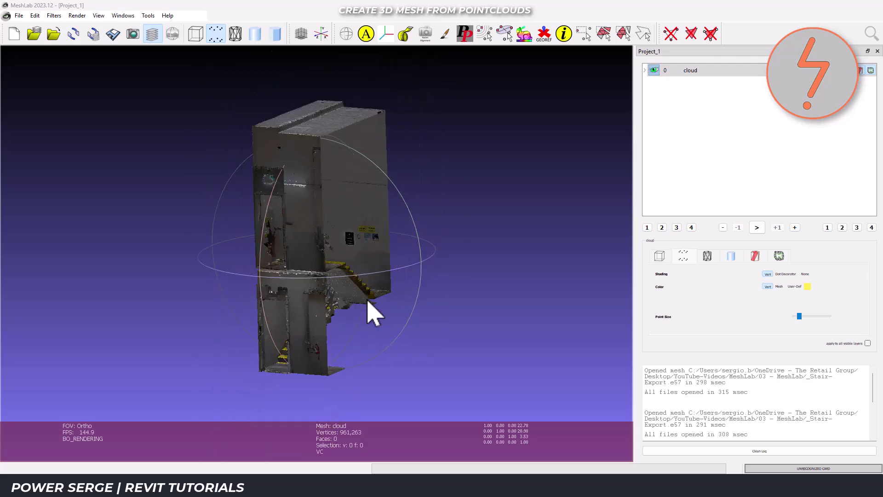
Step: Show the bounding box and rotate the cloud to inspect its underside and interior
click(195, 34)
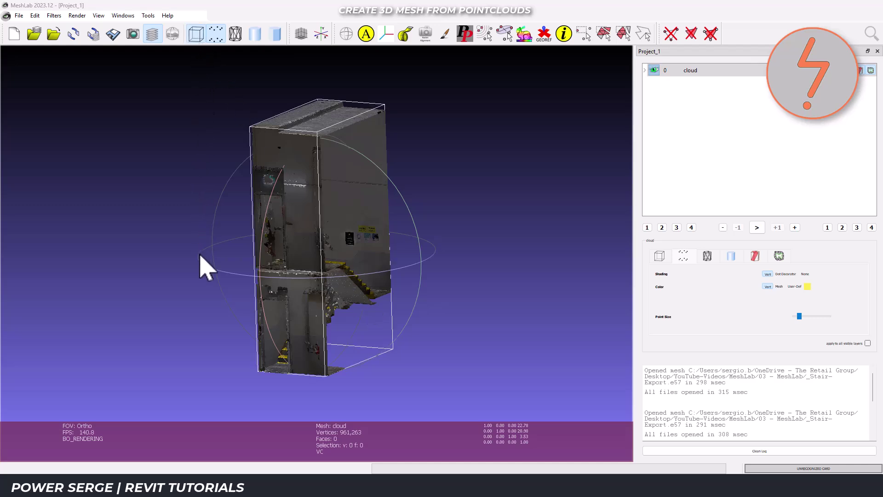
drag(202, 265, 567, 89)
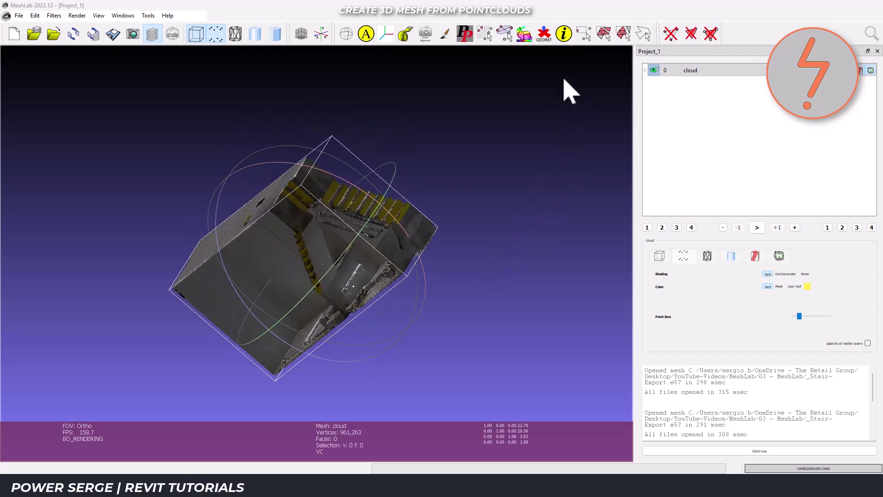
drag(365, 374, 476, 197)
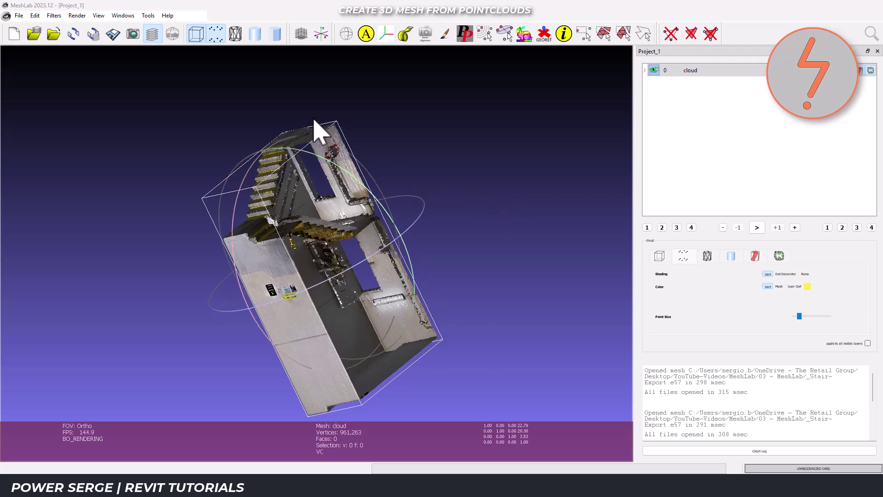
drag(315, 126, 292, 390)
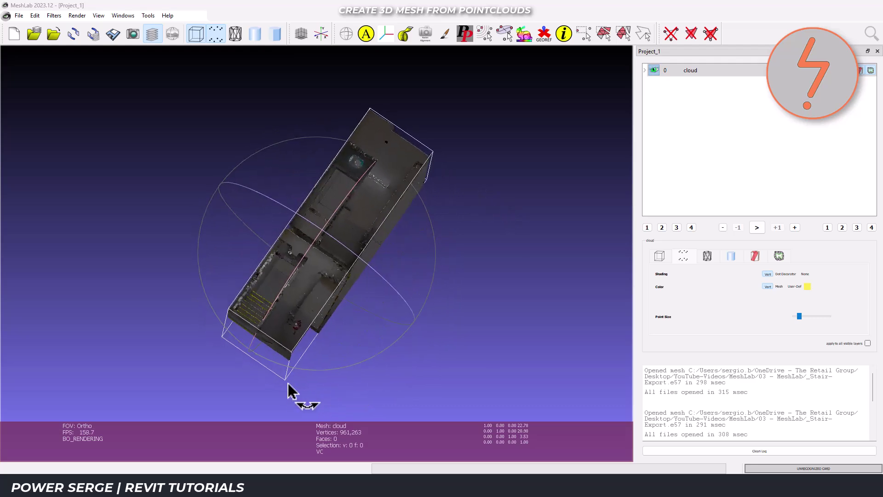
drag(205, 253, 116, 292)
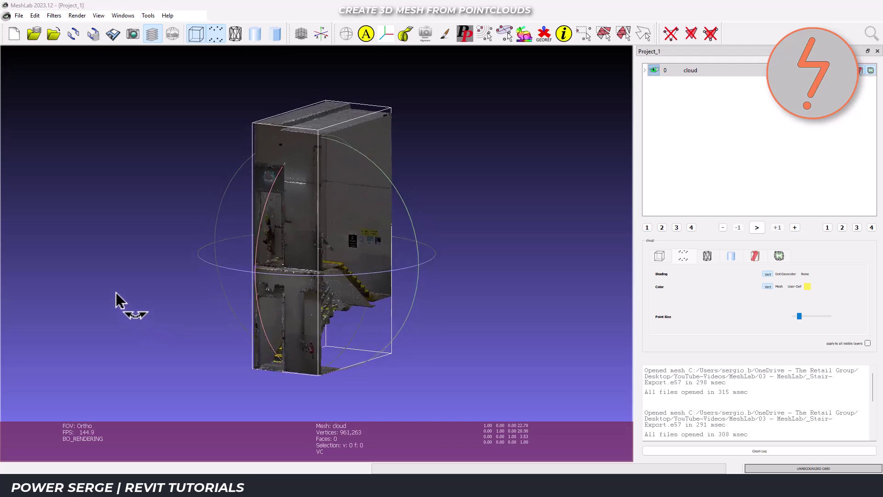
Step: Expand the cloud layer to show _Stair-Export.e57 with 961263 vertices and 0 faces
click(644, 71)
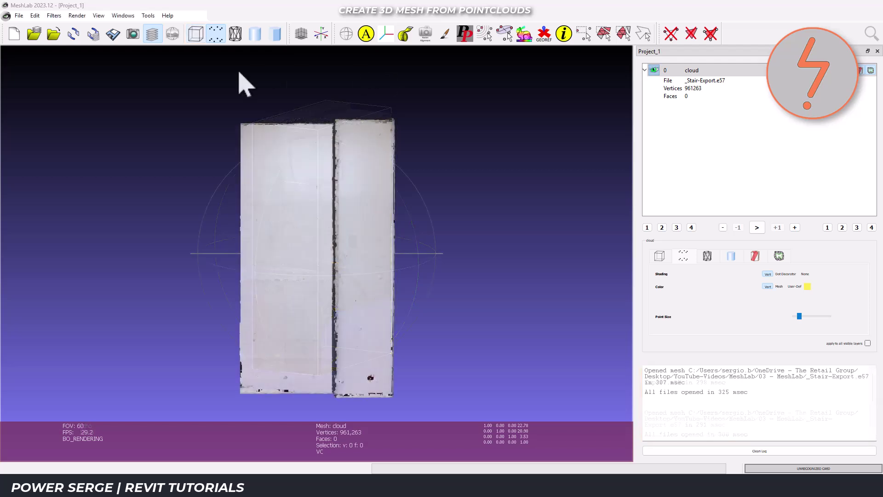
Step: Switch to the left view of the cloud with Z up
click(123, 16)
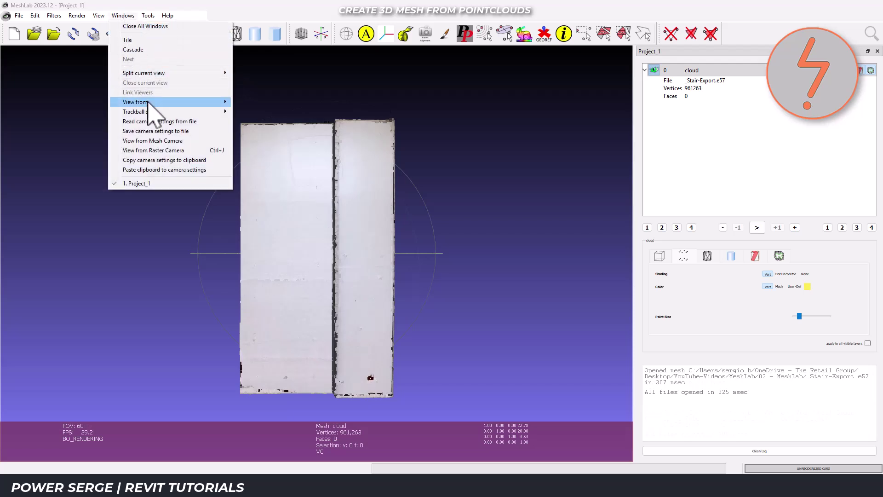
mouse_move(148, 102)
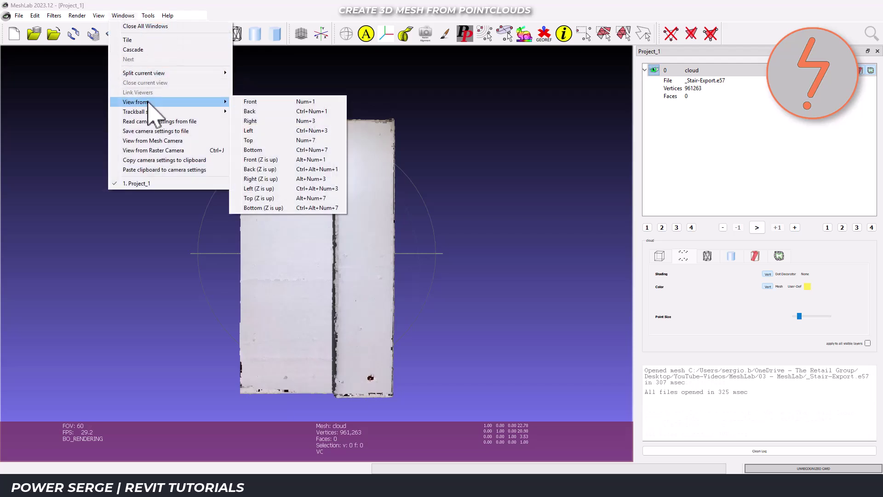
click(260, 188)
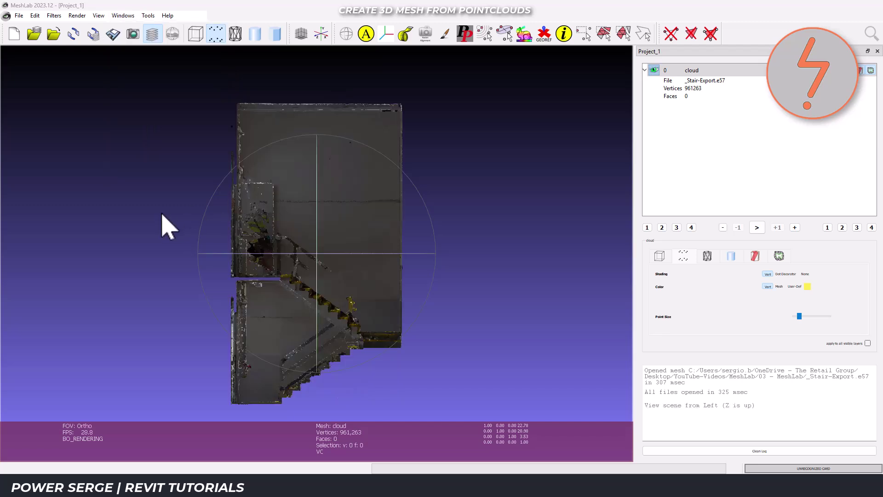
Step: Measure about 4.24 across the cloud's top edge, then restore the saved perspective camera
click(405, 37)
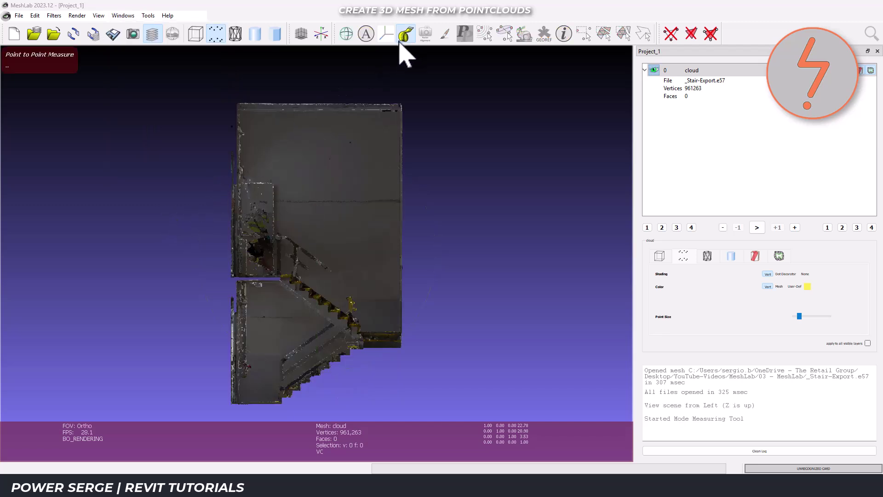
click(238, 110)
click(394, 111)
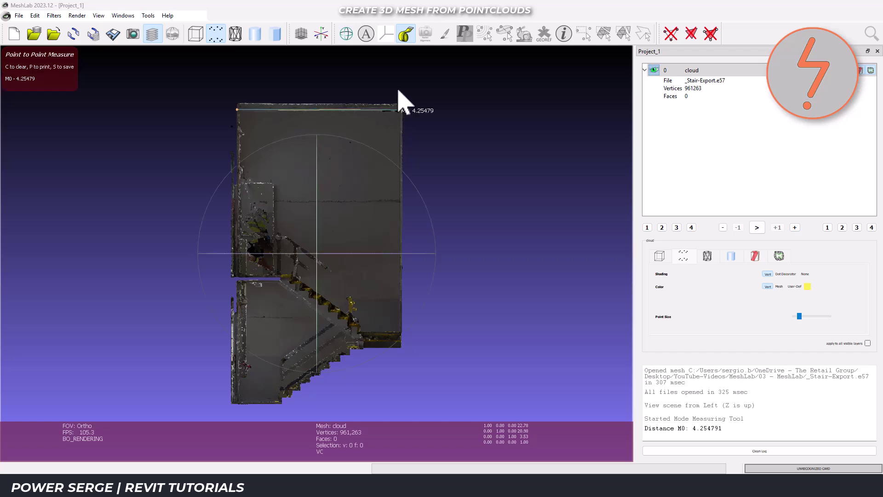
click(411, 40)
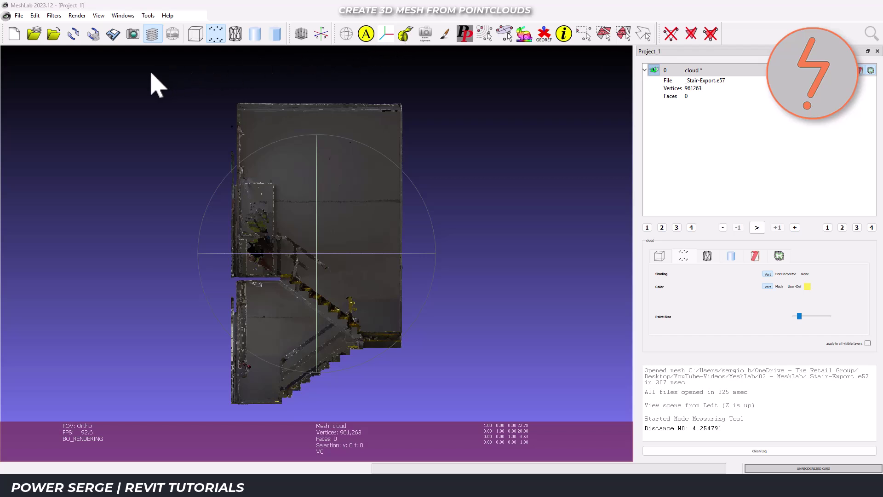
click(123, 15)
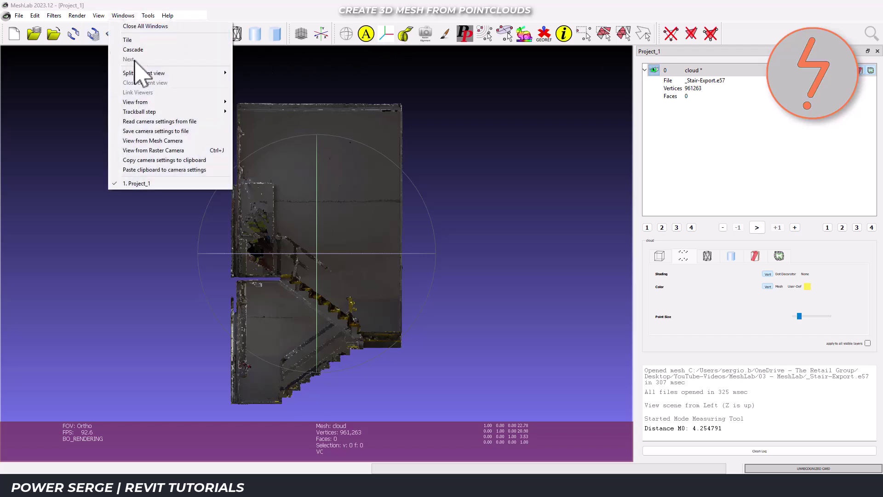
click(168, 170)
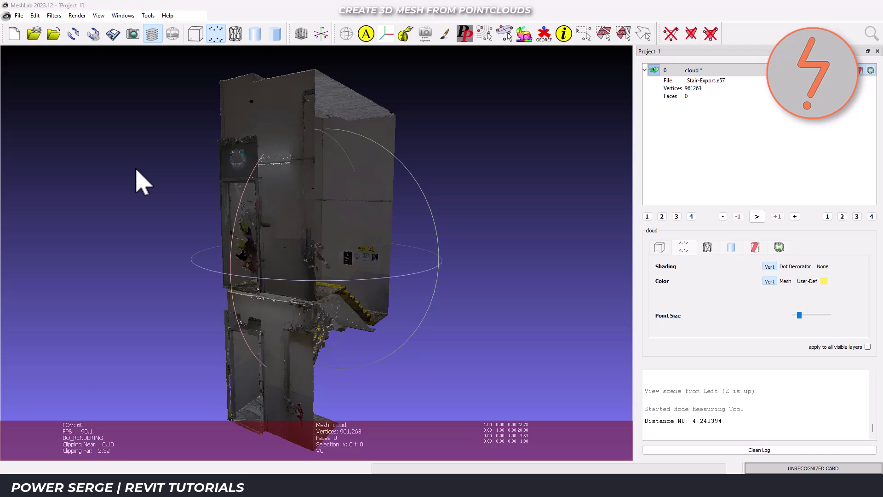
Step: Run Point Cloud Simplification with 10000 samples, producing the 26,035-point Simplified layer
click(53, 15)
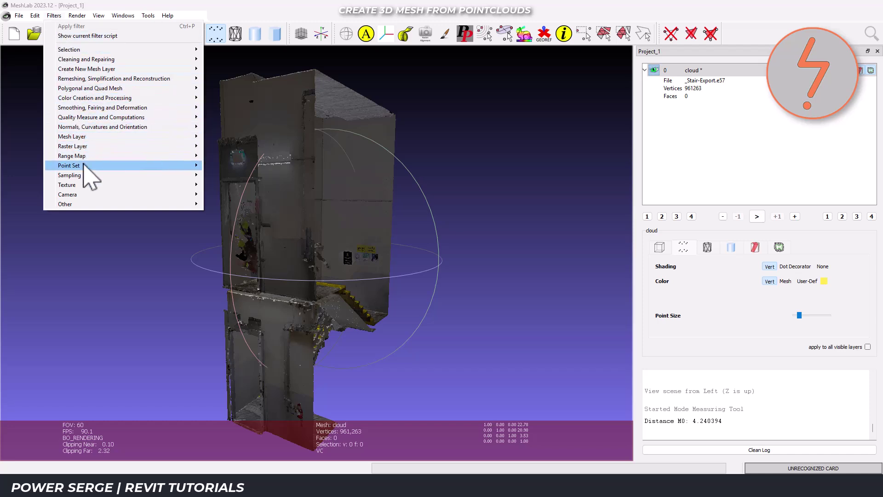
mouse_move(84, 165)
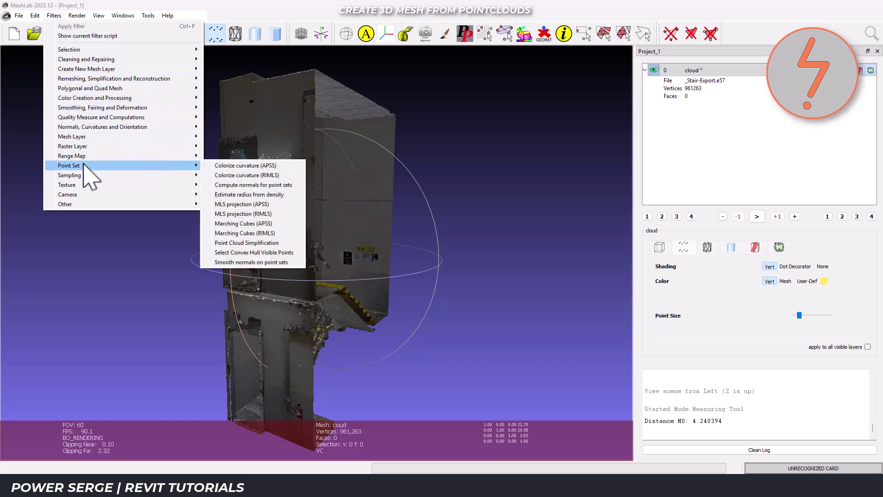
click(260, 243)
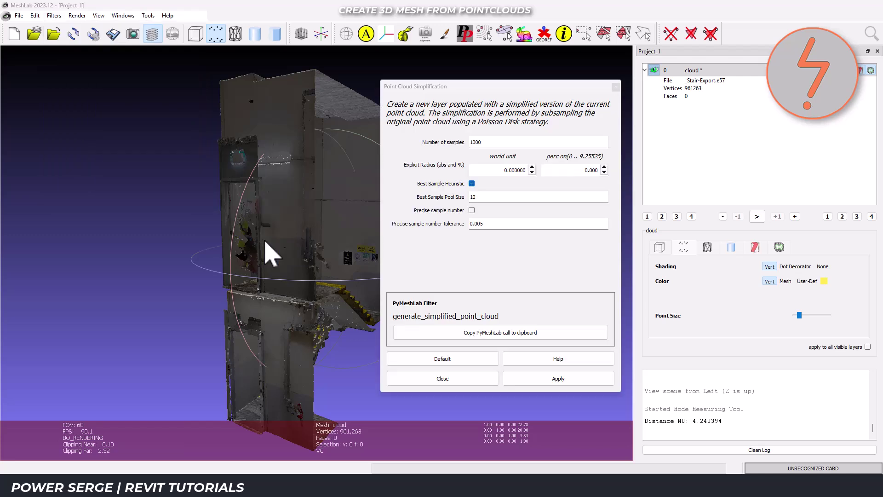
click(473, 142)
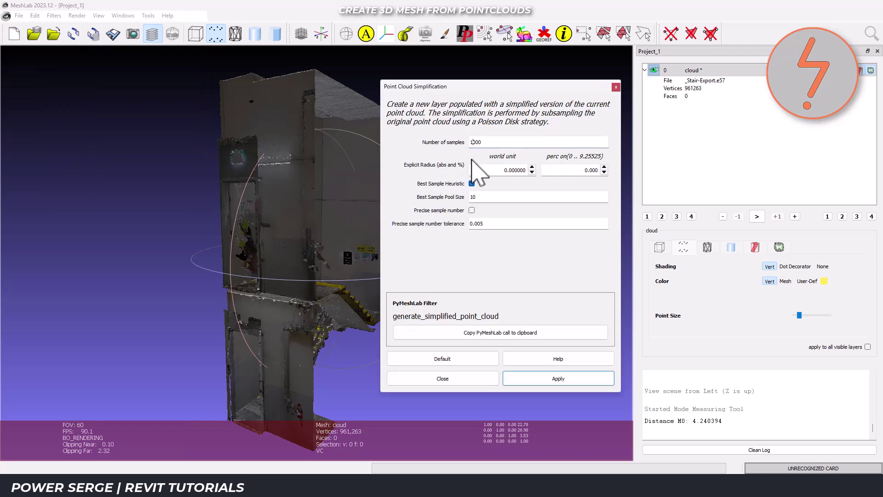
text(0)
click(587, 377)
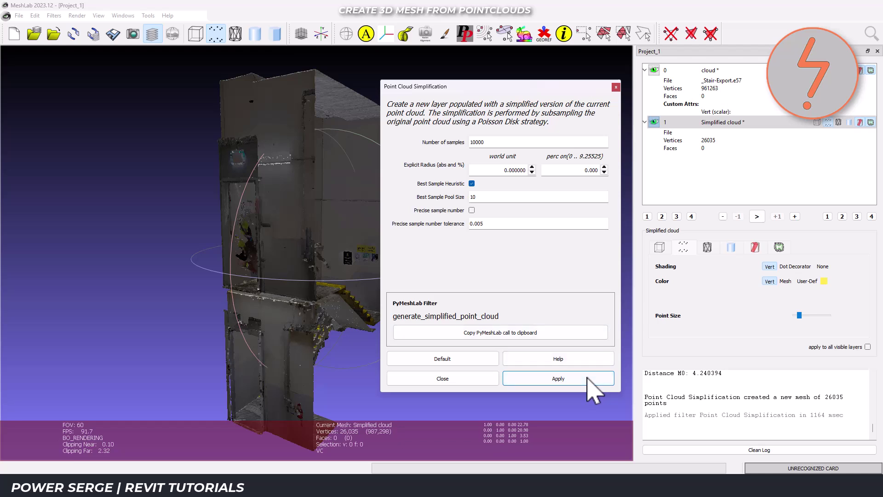
click(616, 87)
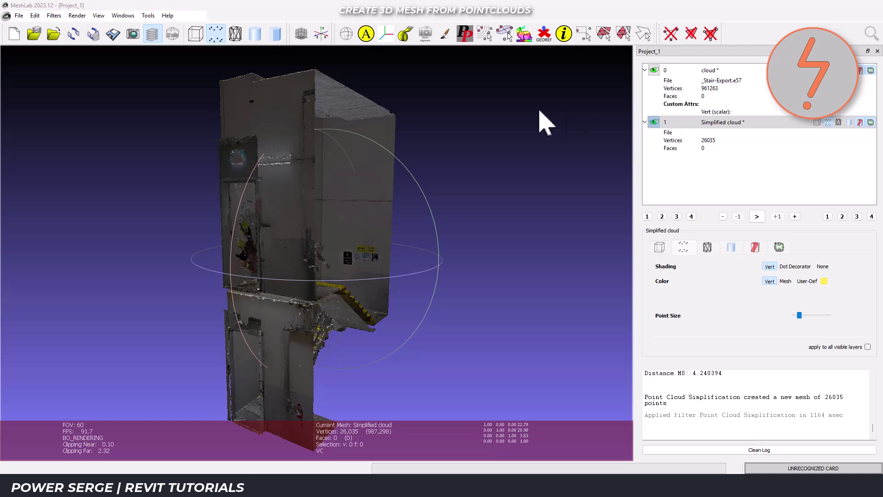
click(54, 17)
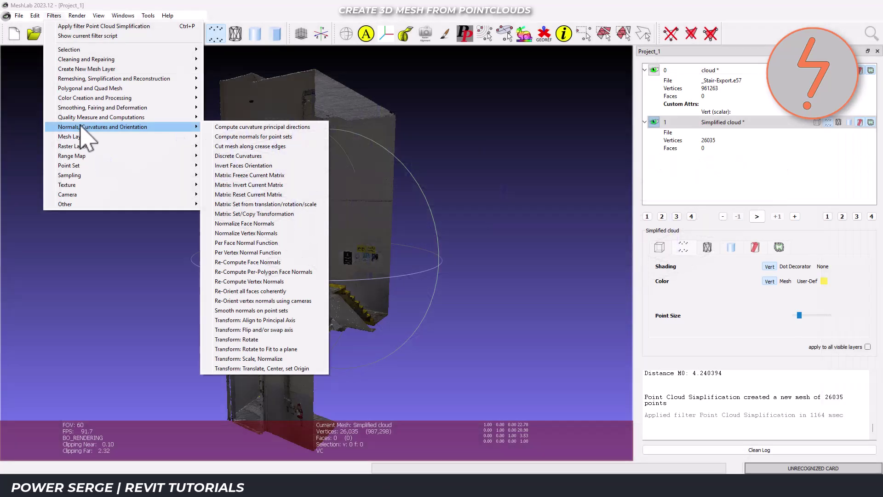
Step: Run Compute normals for point sets on the Simplified cloud with 16 neighbours
click(239, 136)
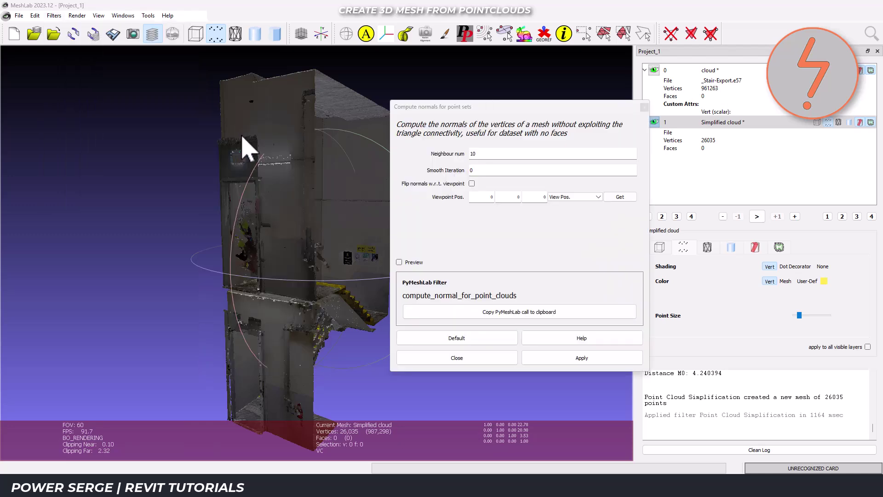
click(488, 155)
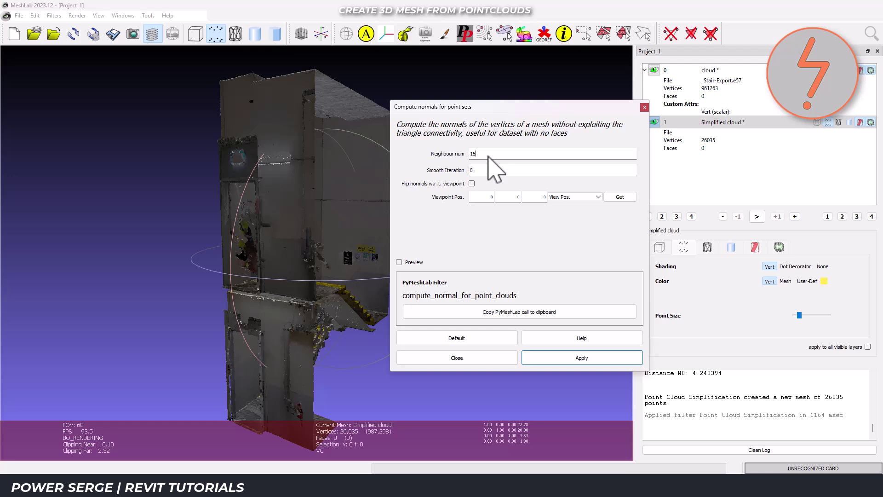
click(544, 338)
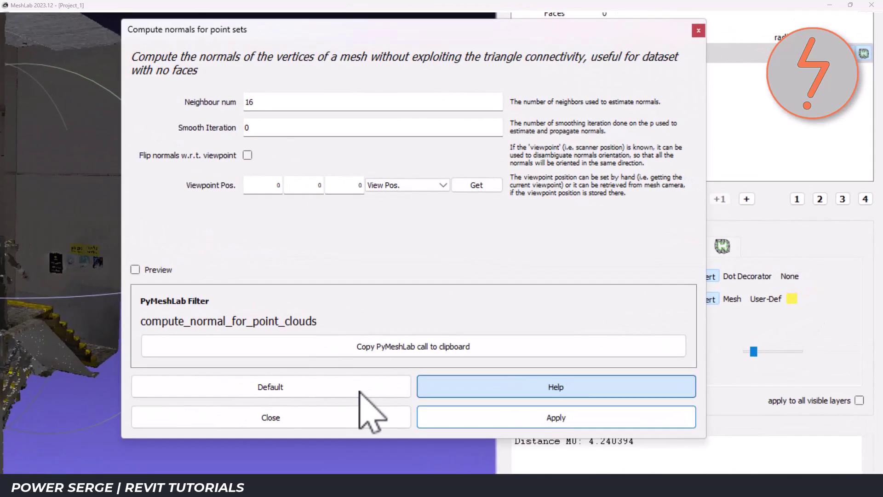
click(430, 416)
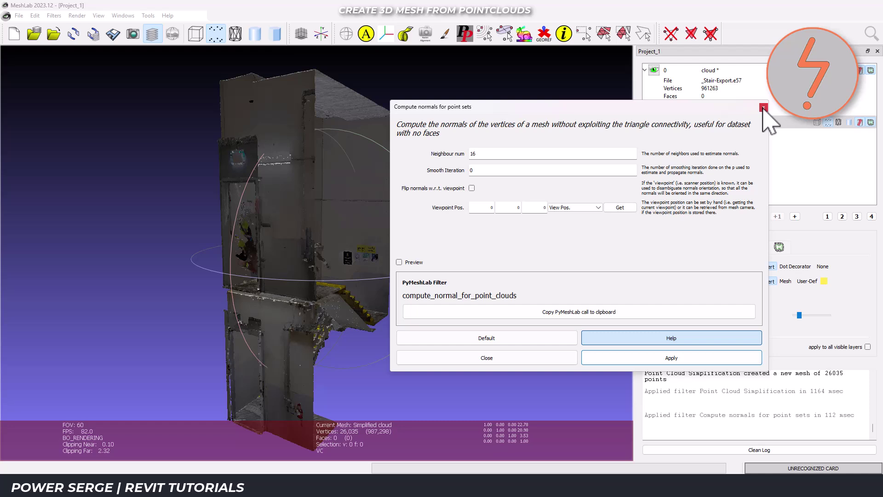
click(763, 108)
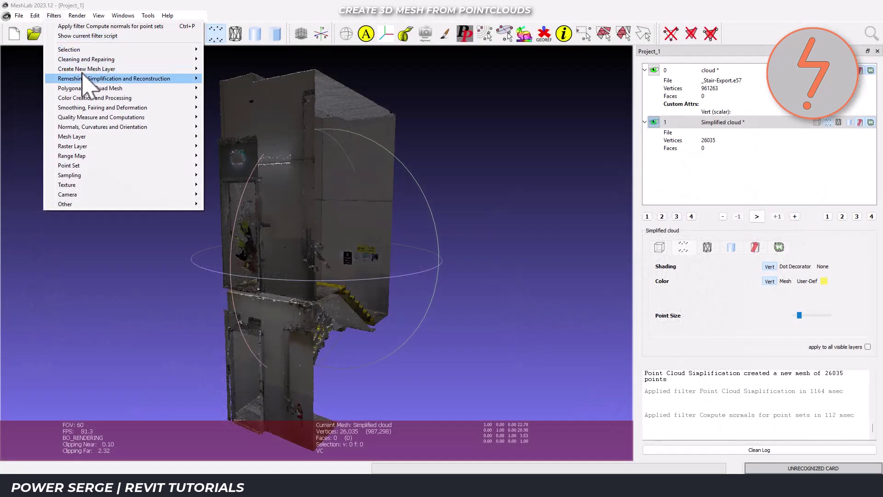
Step: Show the Filters > Remeshing, Simplification and Reconstruction submenu
mouse_move(84, 77)
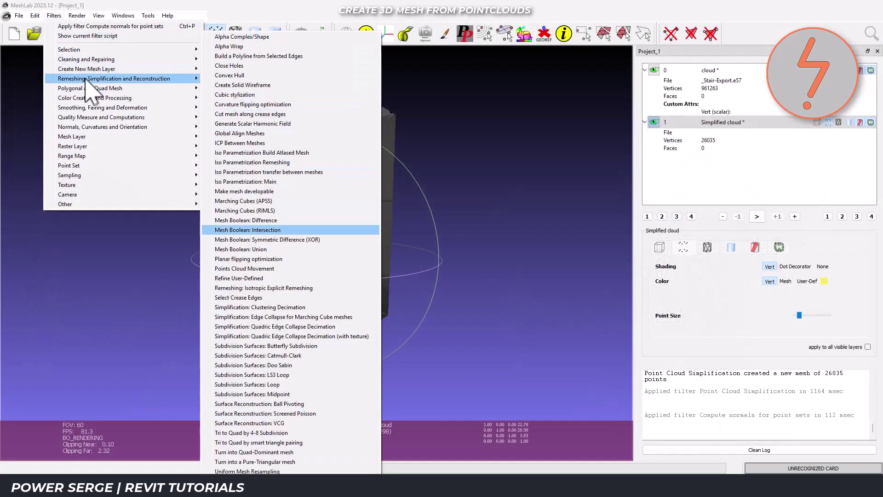
Step: Set Screened Poisson to Reconstruction Depth 10, Adaptive Octree Depth 9, Scale Factor 1, Pre-Clean on
click(277, 413)
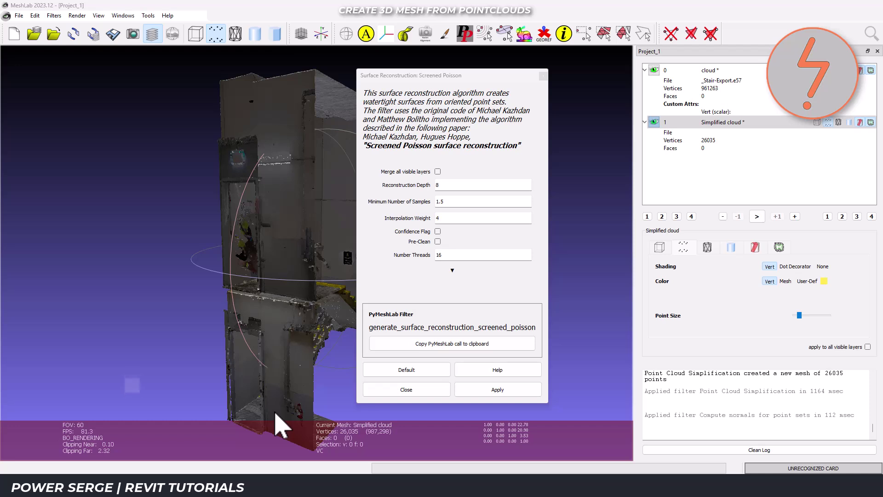
click(451, 271)
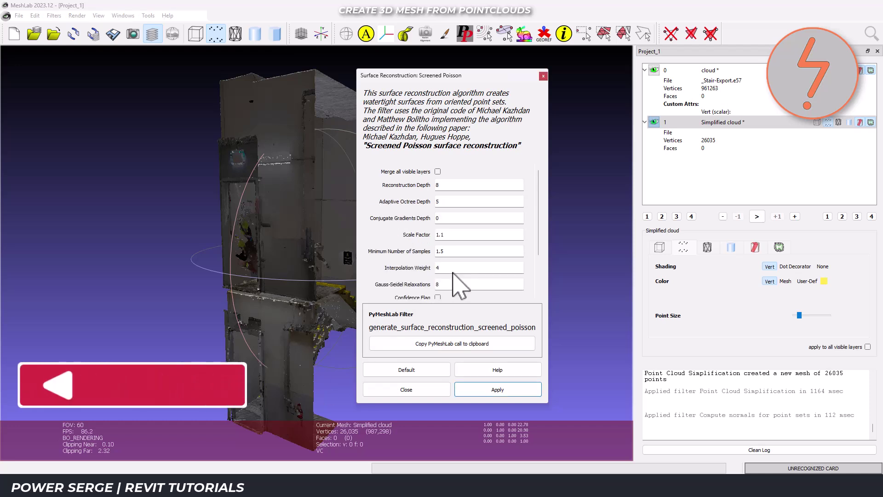
double_click(442, 184)
key(BackSpace)
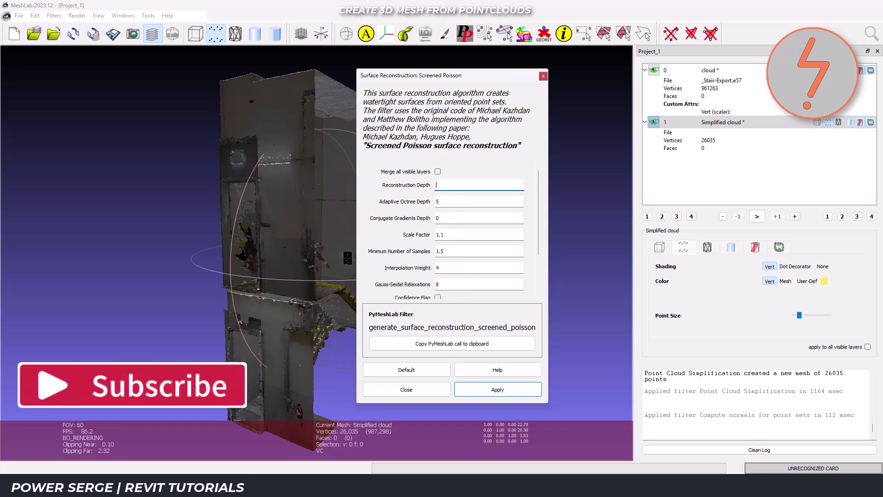
text(10)
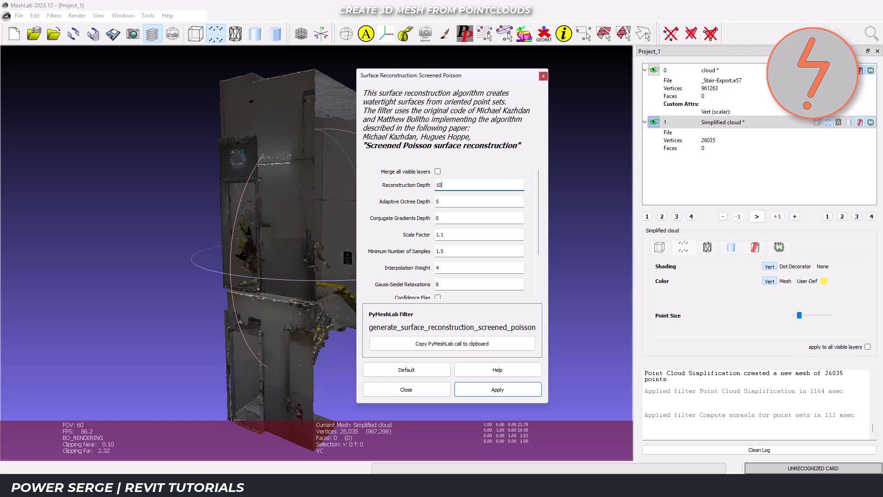
key(Tab)
text(9)
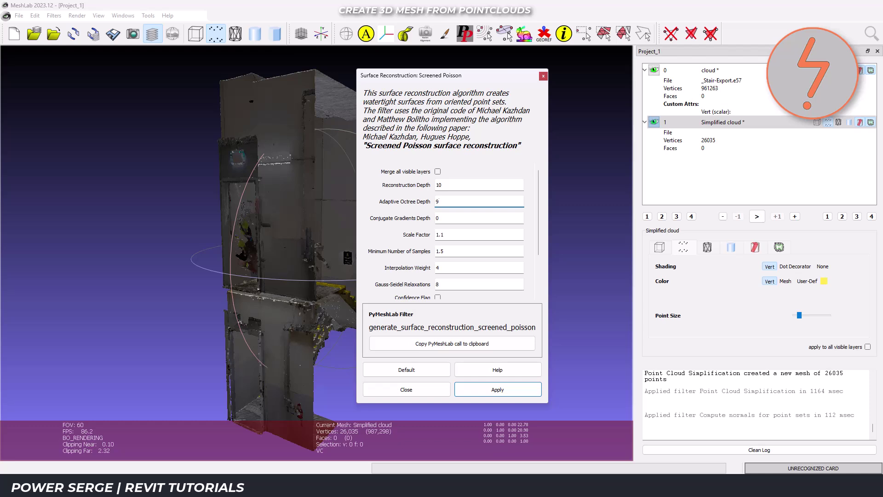
key(Tab)
key(Tab)
text(1)
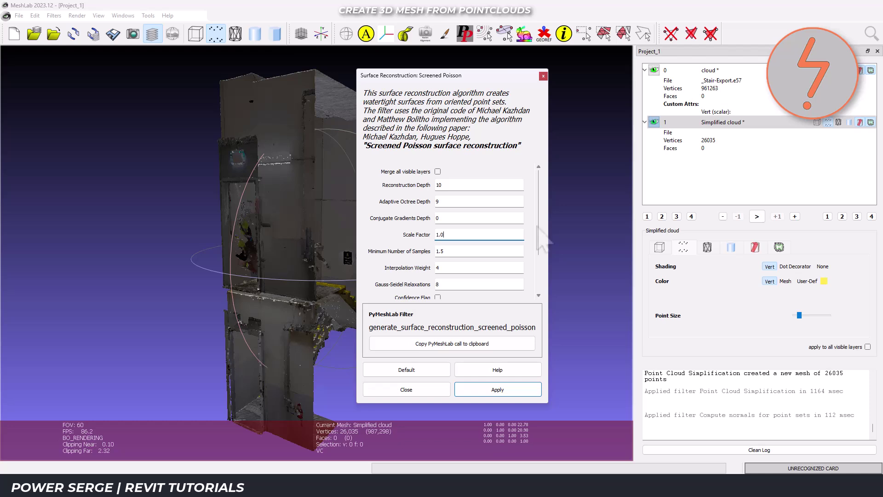
drag(537, 232, 535, 275)
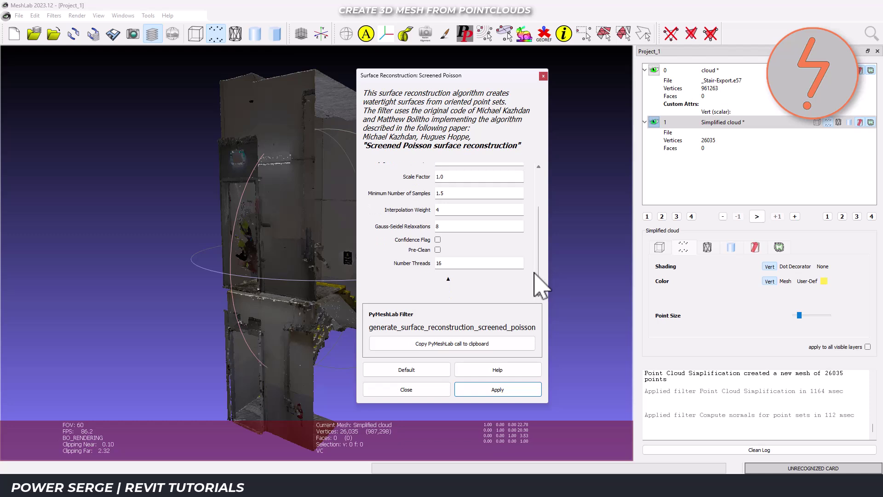
click(437, 249)
Step: Run Screened Poisson on the simplified cloud, producing a mesh of 807,841 vertices and 1,612,840 faces
click(524, 391)
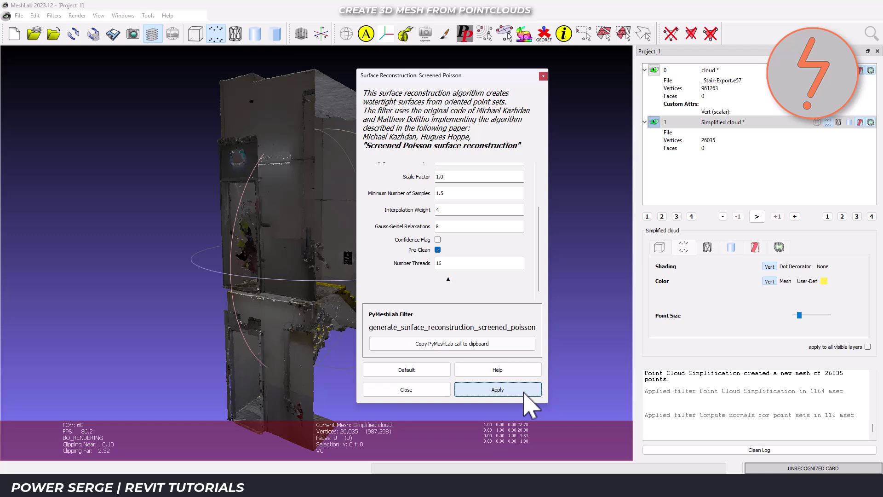
click(524, 391)
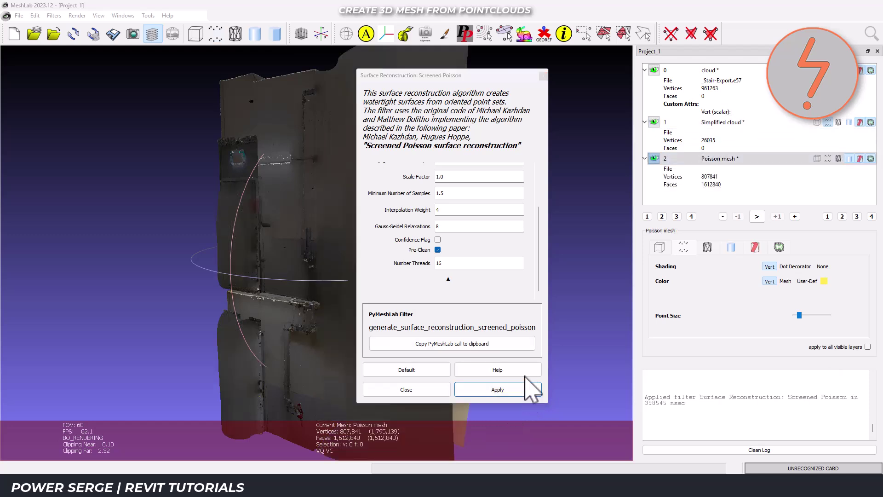
Step: Close the Screened Poisson settings and confirm the Poisson mesh has 5,704,213 faces
click(545, 77)
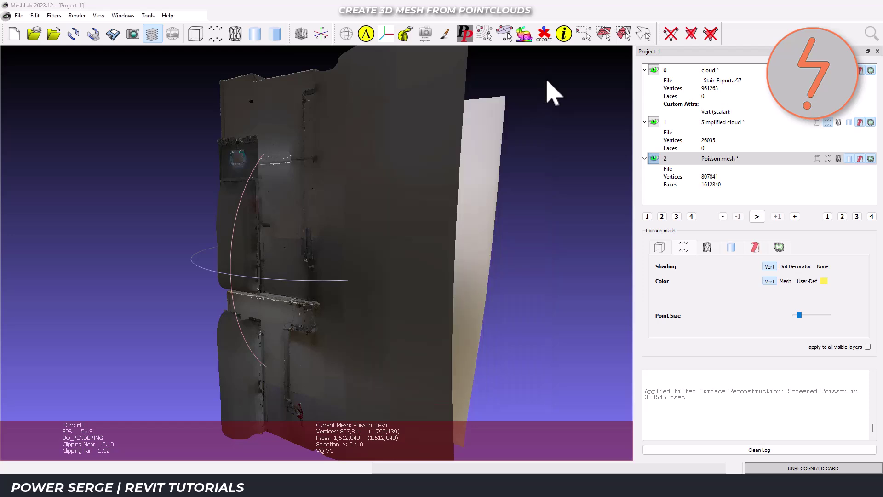
click(687, 184)
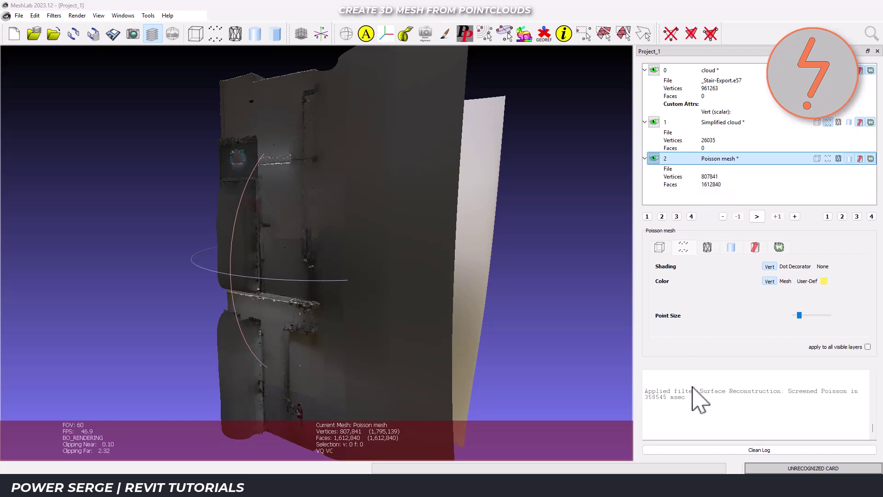
click(683, 371)
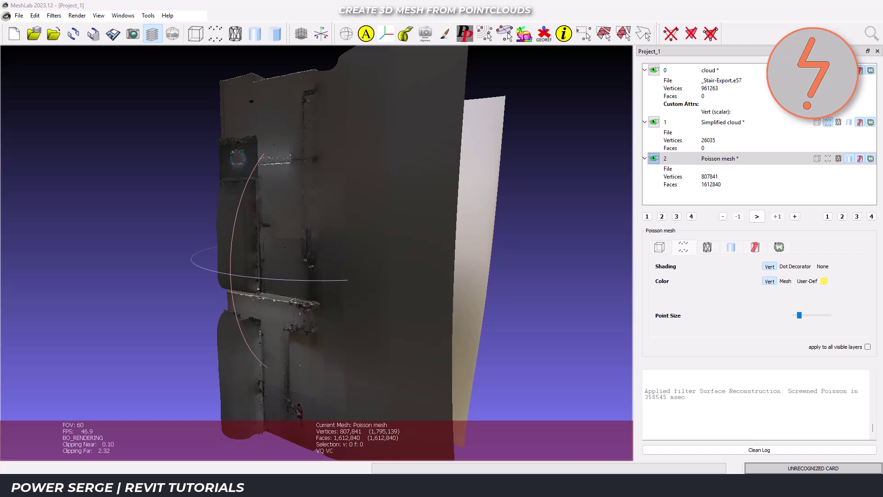
click(19, 16)
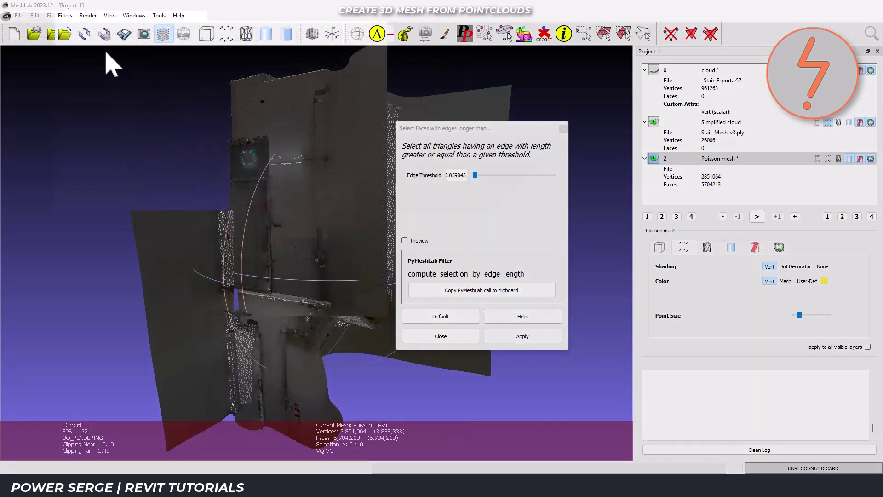
Step: Select the Poisson mesh faces with edges longer than 0.015, previewing with the Simplified cloud hidden
click(65, 15)
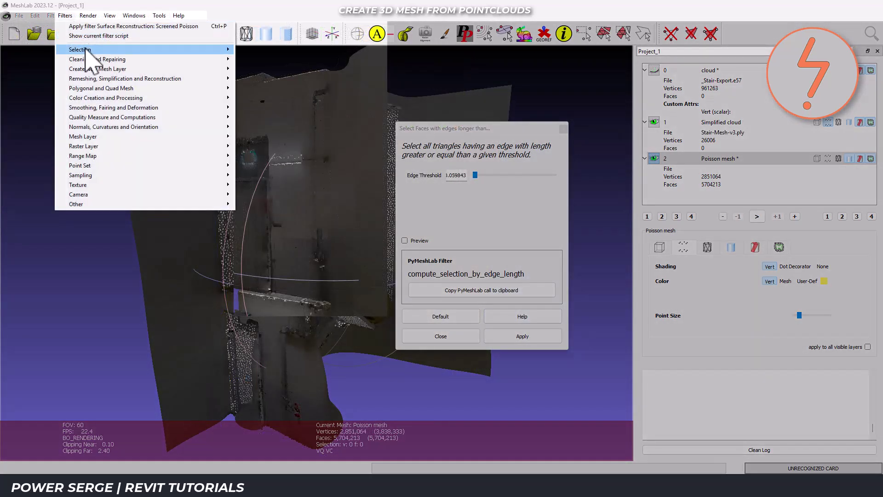
mouse_move(86, 49)
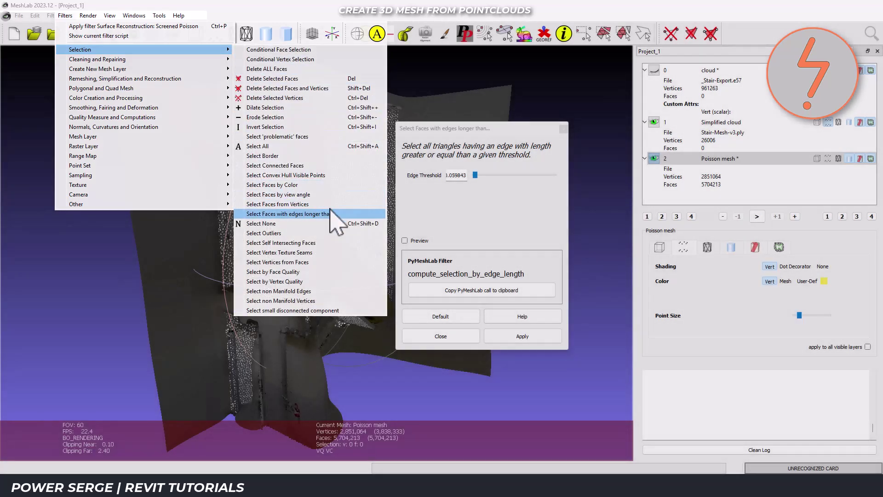
click(333, 213)
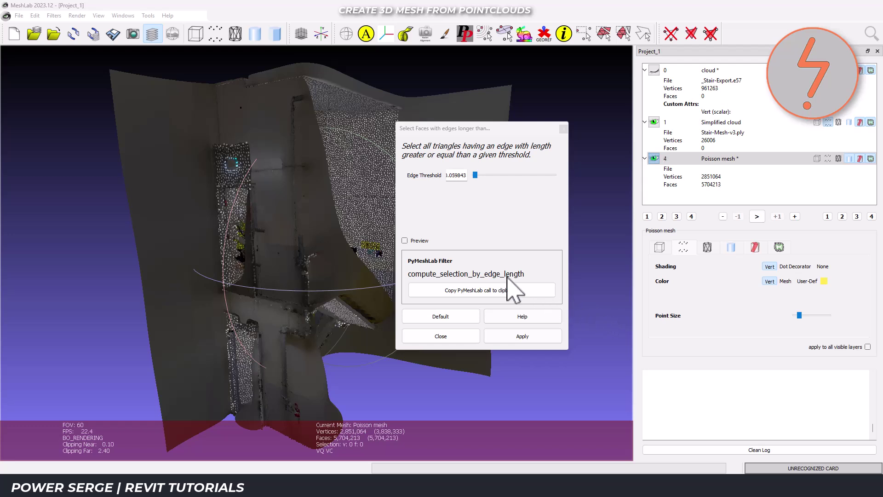
click(404, 241)
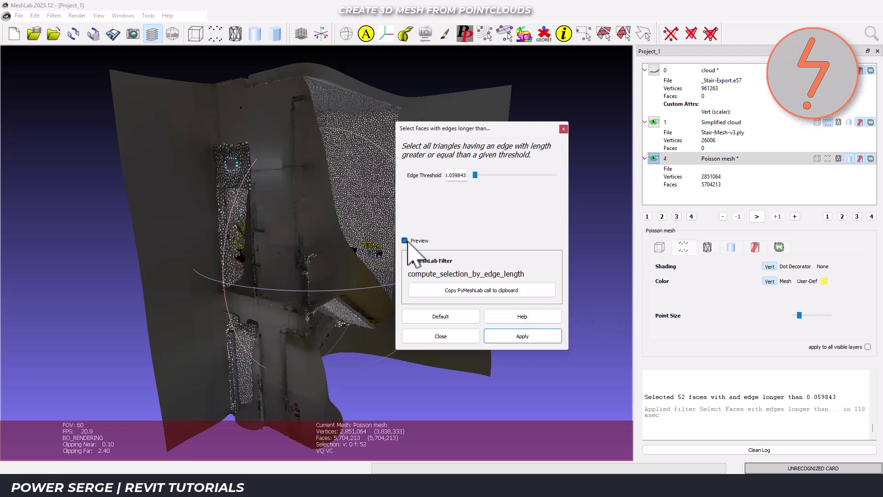
click(465, 176)
key(shift+Left)
key(shift+Left)
key(shift+Left)
key(shift+Left)
key(shift+Left)
key(shift+Left)
text(0)
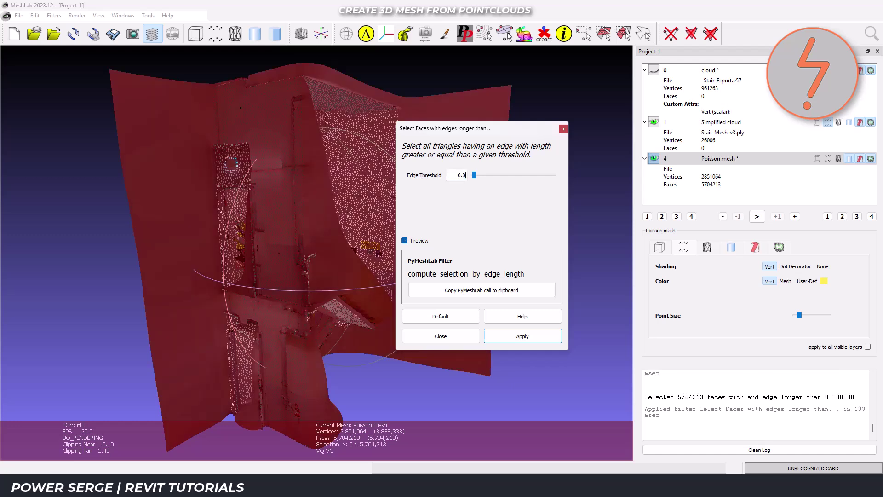
text(15)
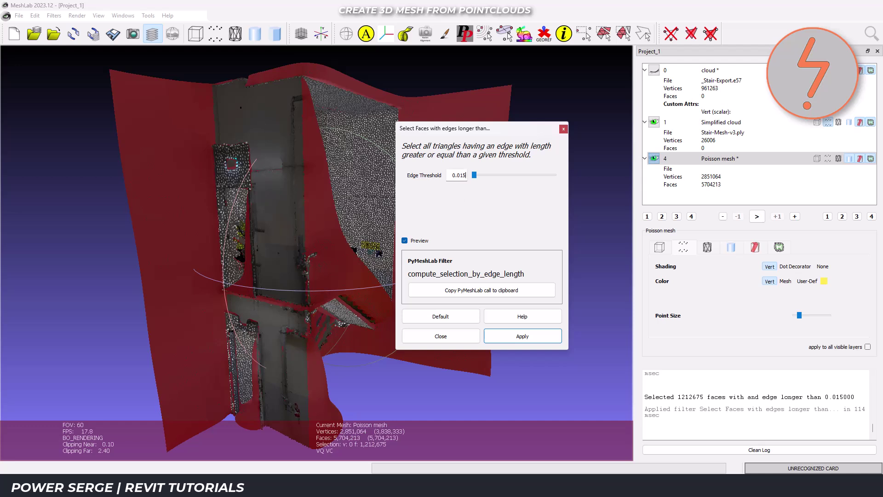
click(653, 122)
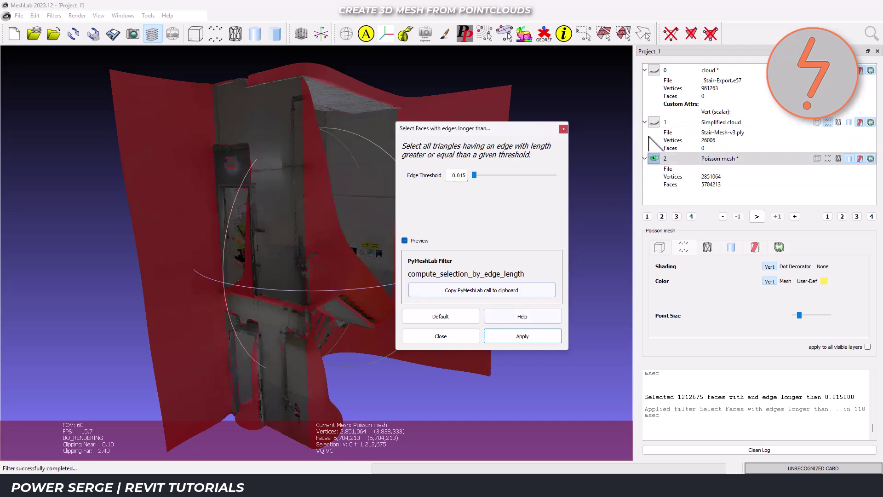
click(544, 339)
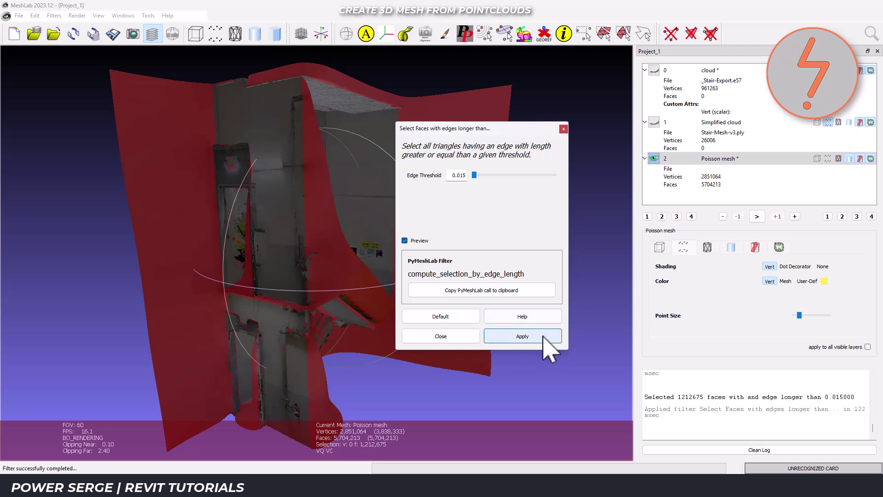
Step: Delete the long-edged faces, then remove stray faces beside the mesh in the Right view
key(Escape)
key(ctrl+Delete)
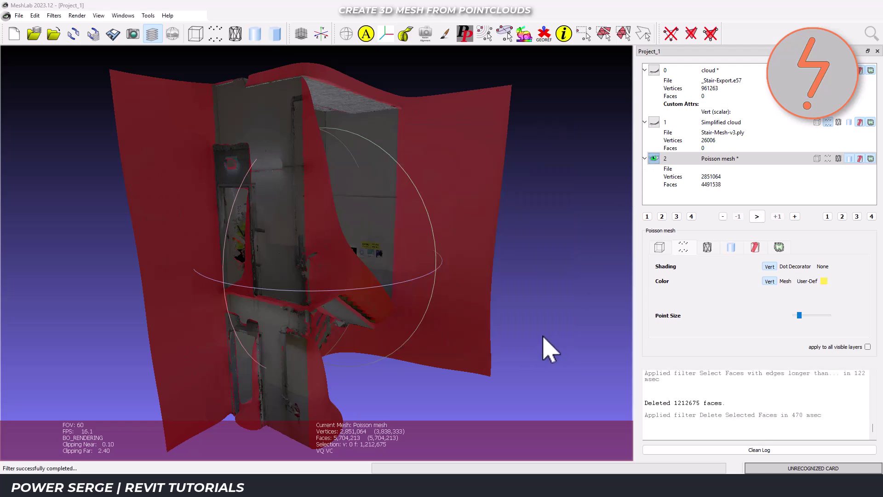
click(122, 16)
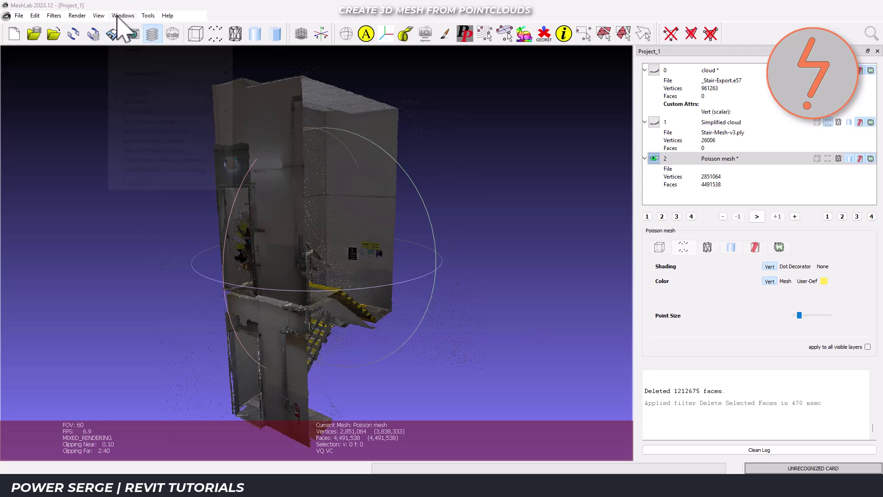
mouse_move(160, 103)
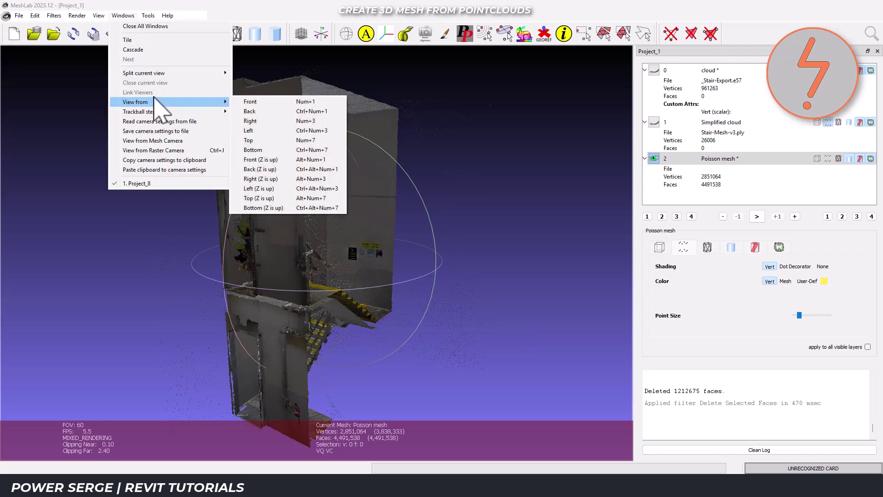
click(280, 179)
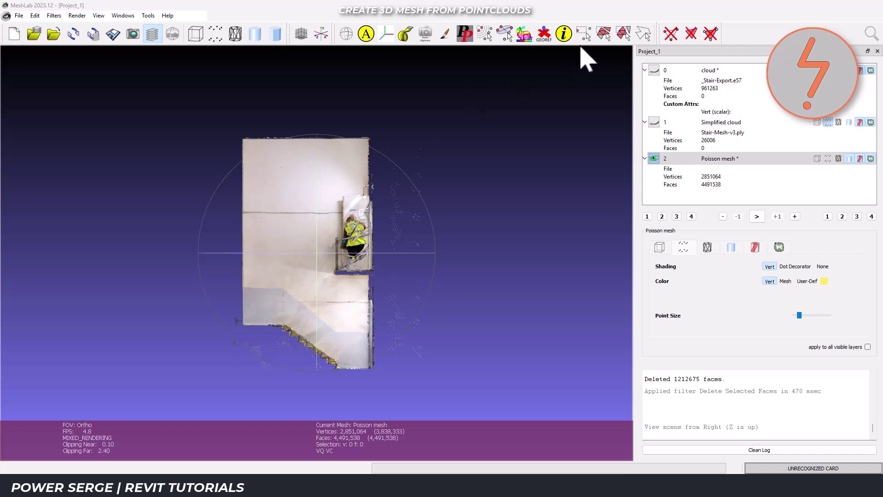
click(605, 36)
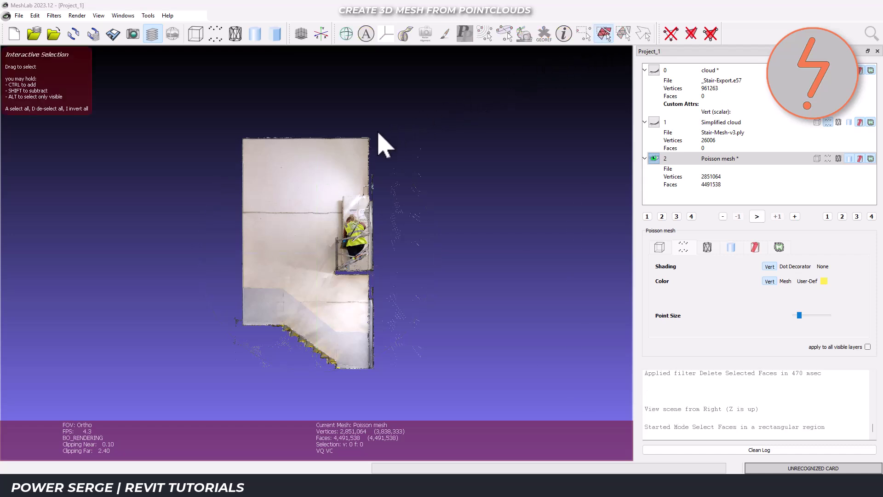
drag(374, 133, 459, 374)
key(Delete)
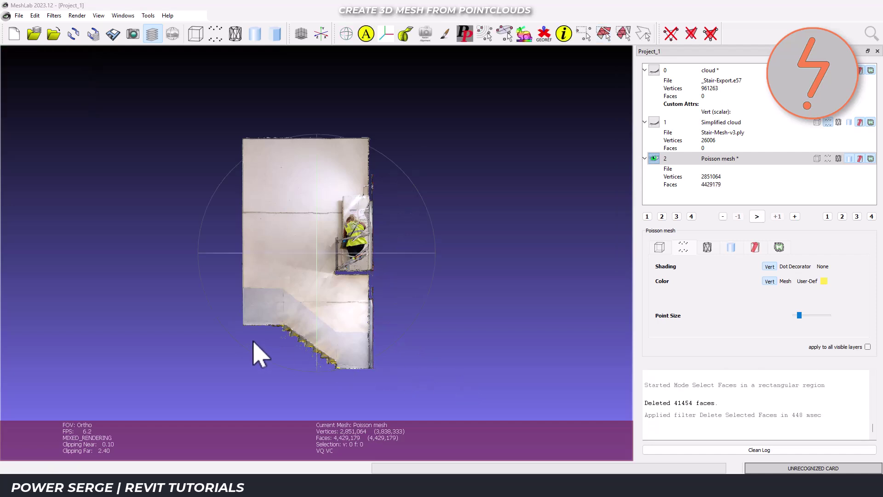
Step: In the Front view, select and delete the scattered faces left of the stair tower
click(127, 15)
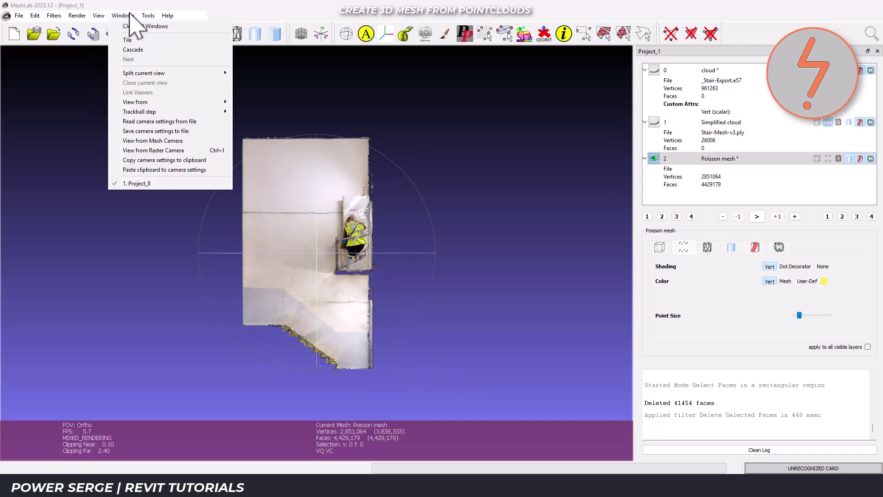
mouse_move(137, 102)
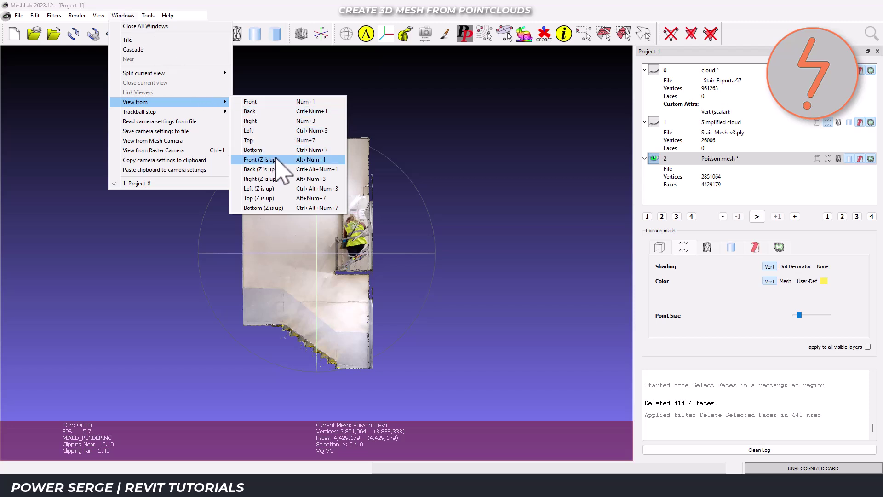
click(275, 159)
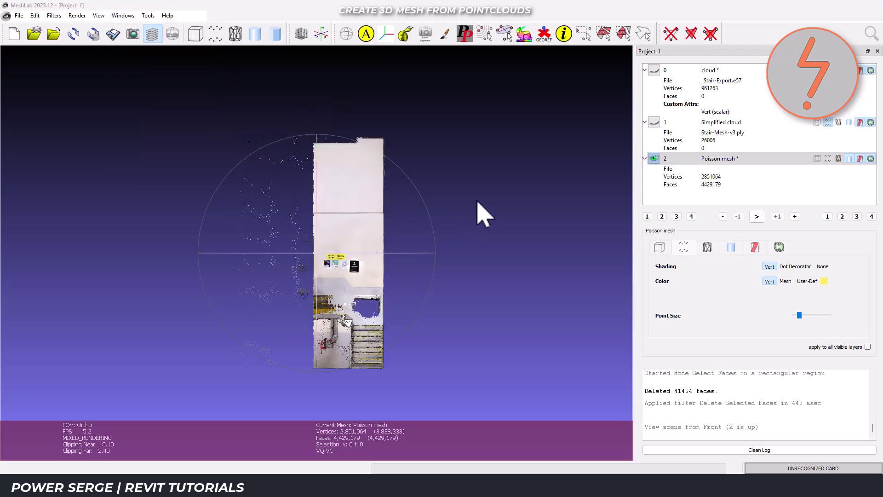
click(603, 33)
drag(223, 115, 314, 376)
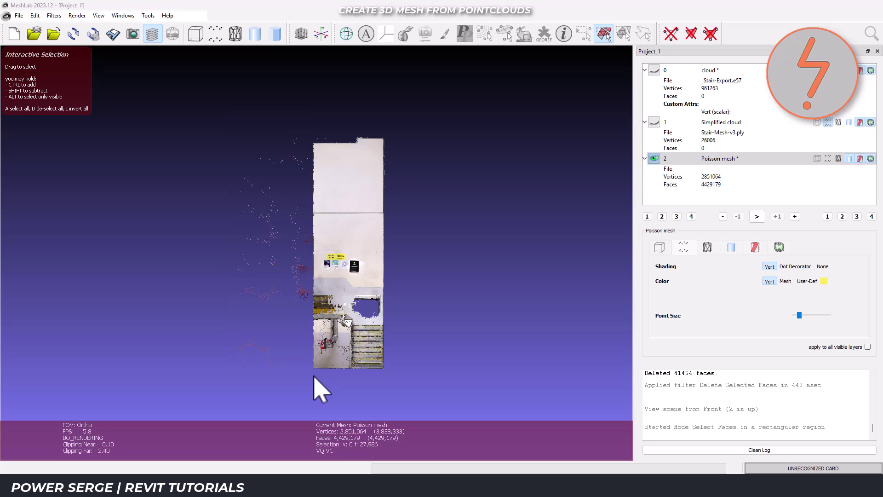
key(Delete)
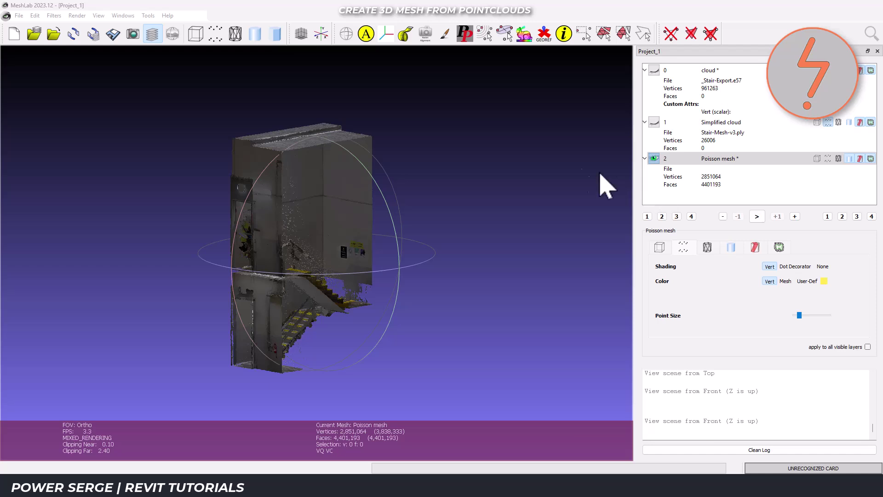
click(84, 17)
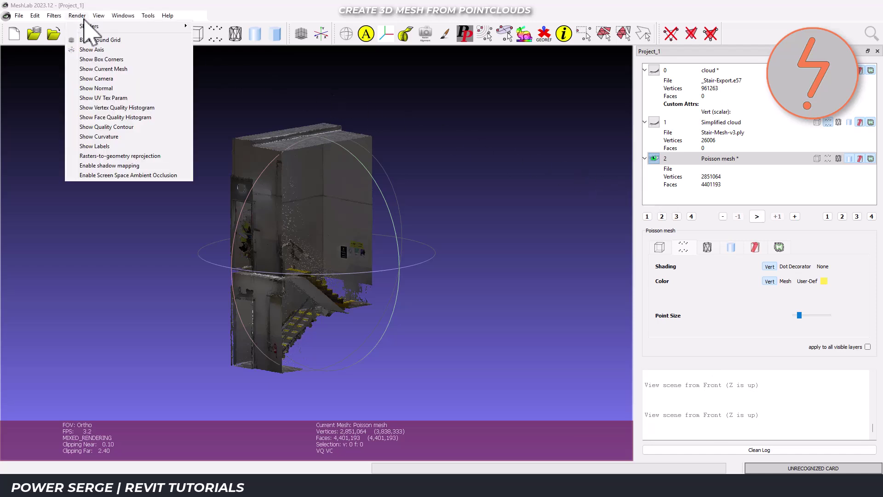
mouse_move(85, 24)
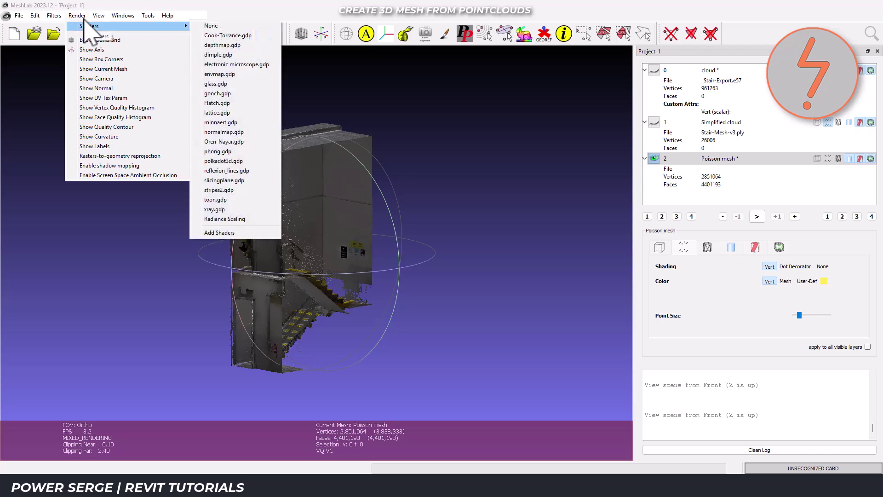
Step: Preview the Poisson mesh with the glass shader, then the X-ray shader
click(216, 83)
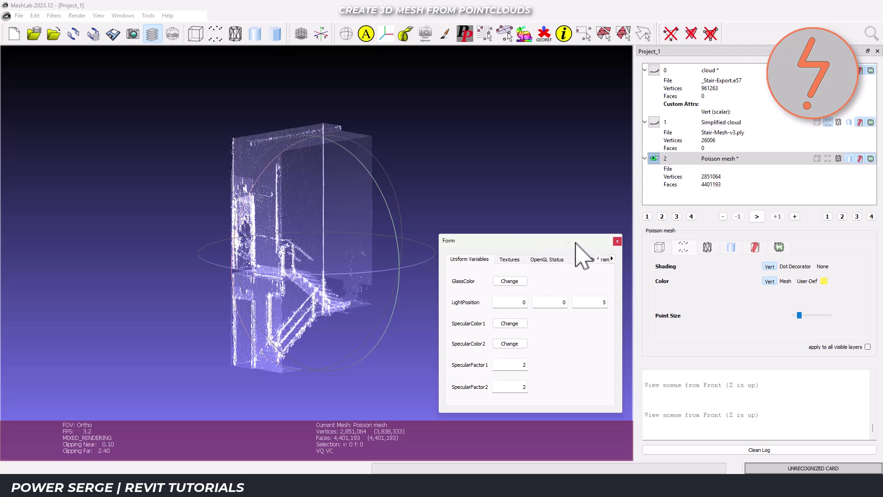
click(617, 241)
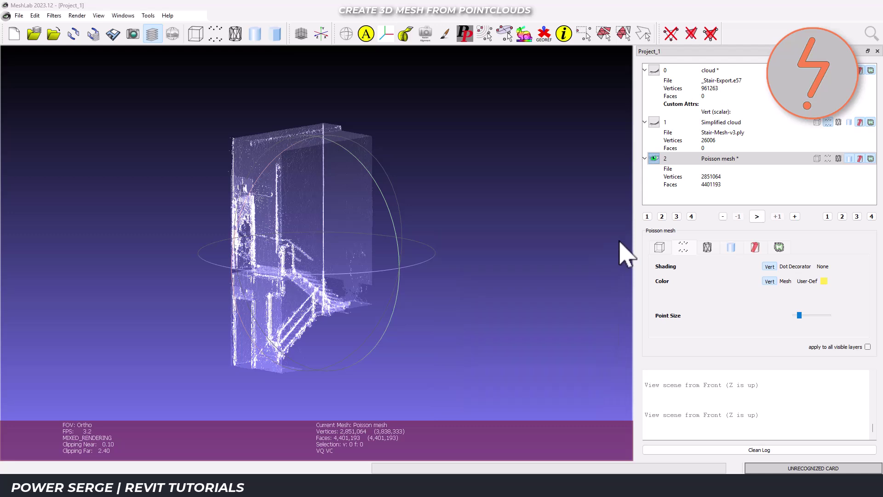
click(77, 15)
mouse_move(76, 23)
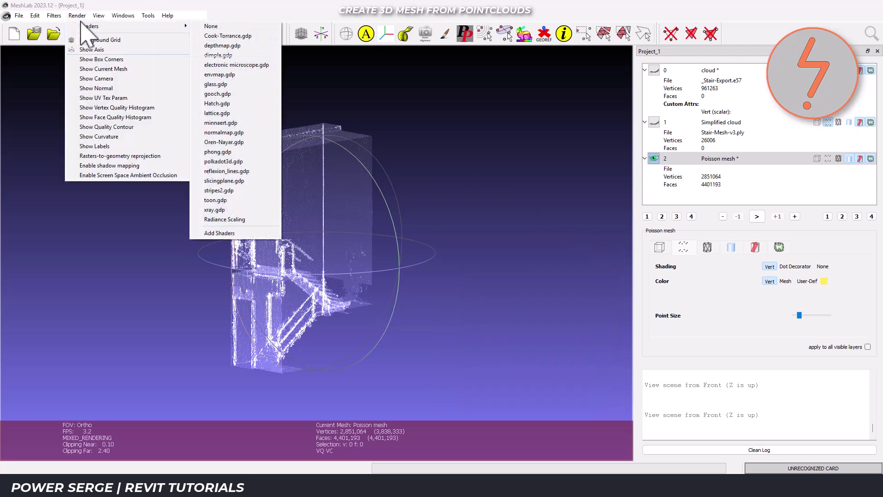
click(214, 209)
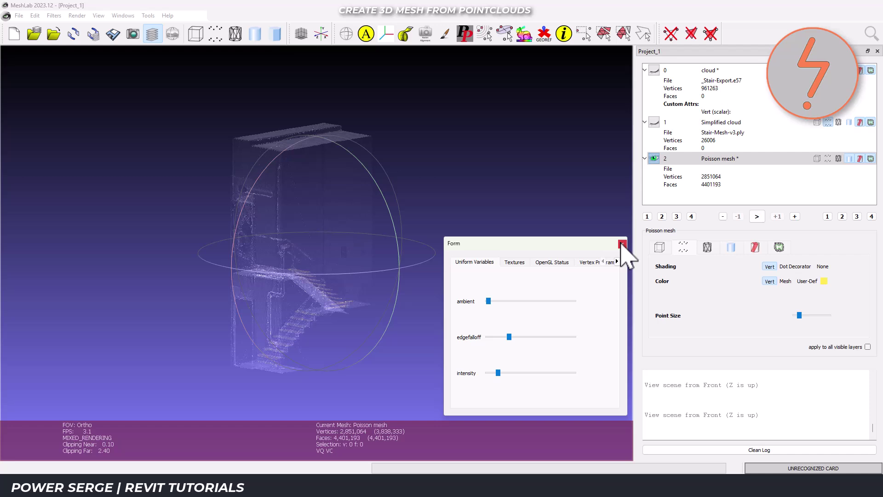
click(622, 244)
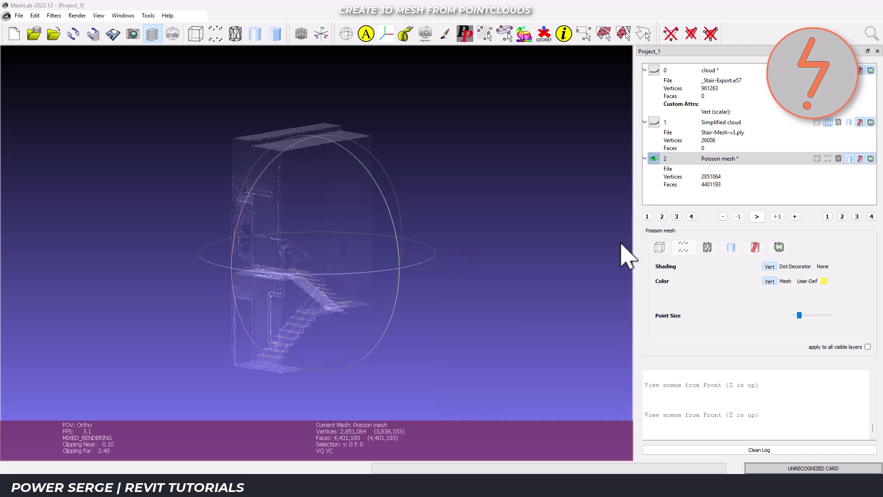
Step: Try the toon shader, then turn shaders off to restore normal rendering
click(80, 17)
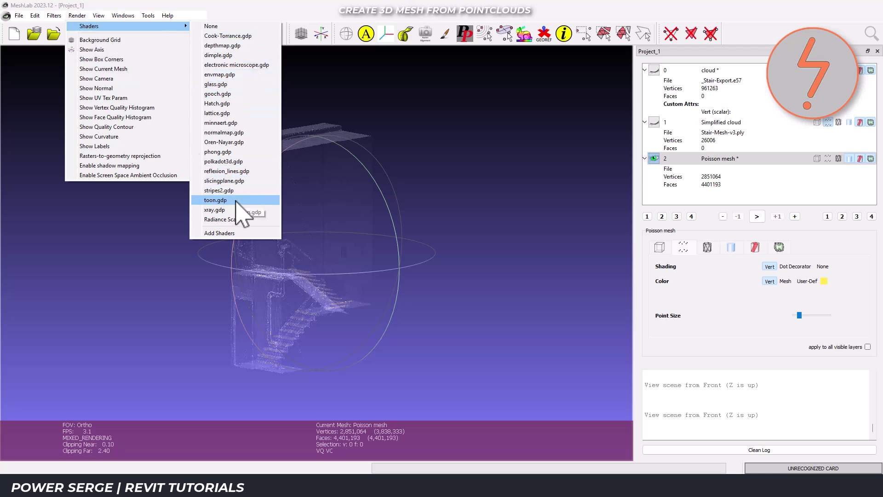
click(216, 200)
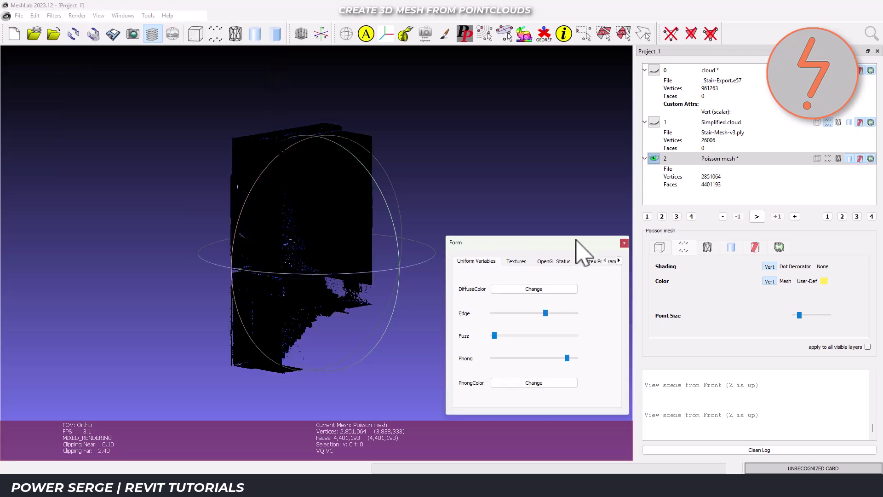
click(624, 239)
click(77, 16)
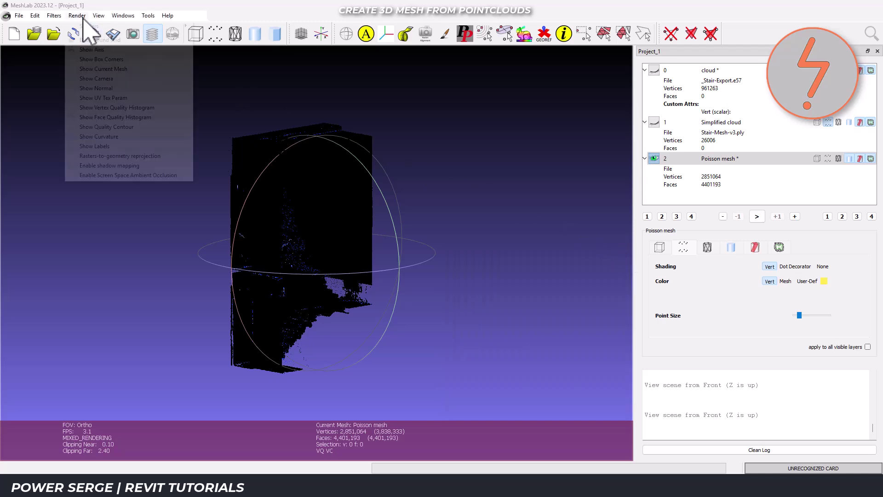
mouse_move(84, 23)
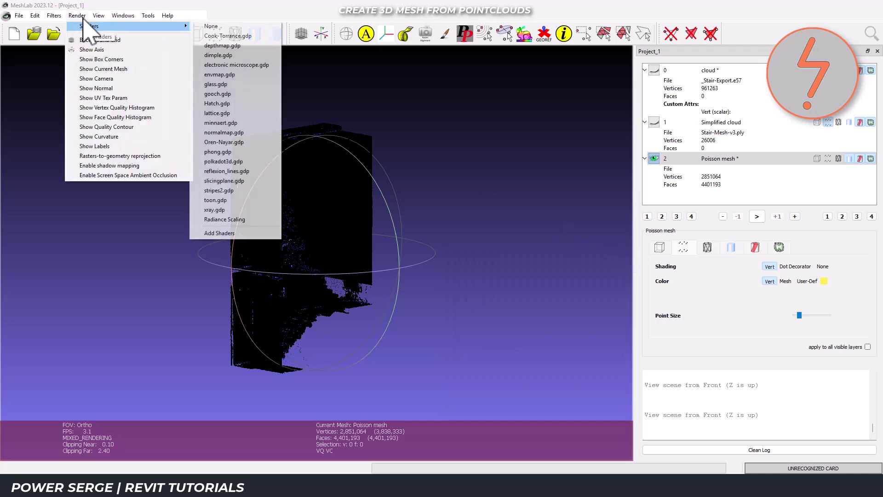
click(229, 27)
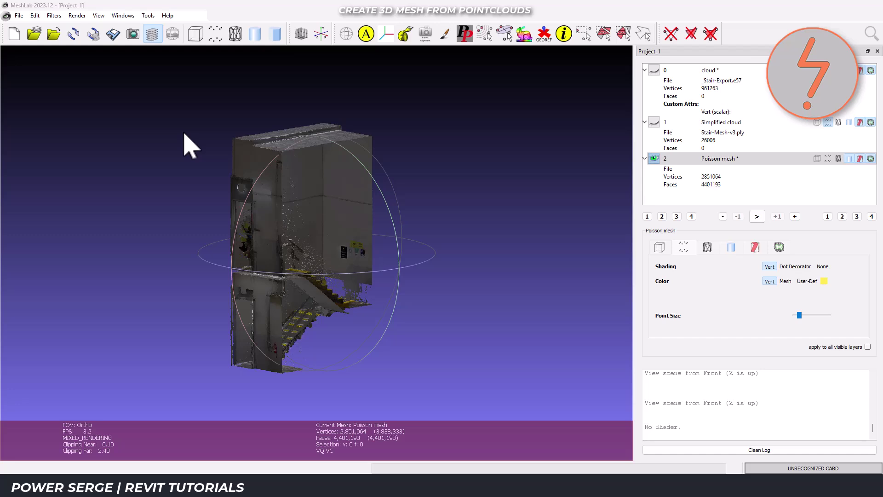
Step: Apply Quadric Edge Collapse Decimation with a 200000 target face count and Preserve Topology on
click(53, 16)
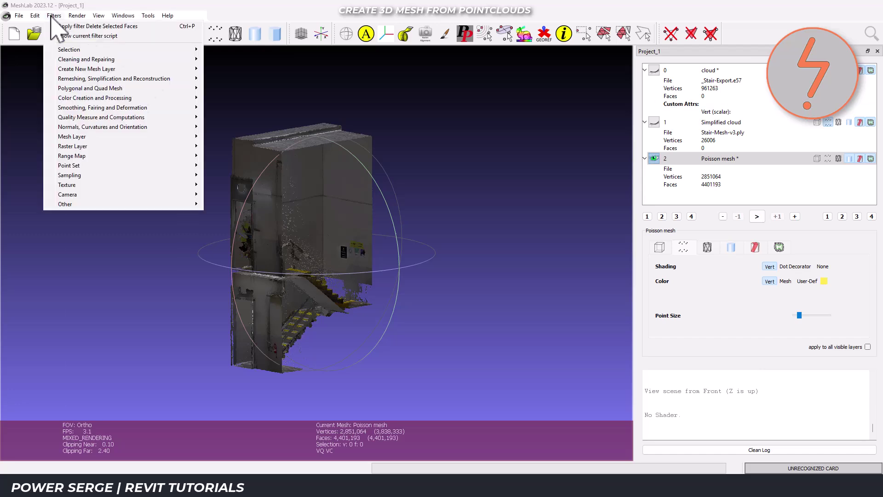
mouse_move(72, 79)
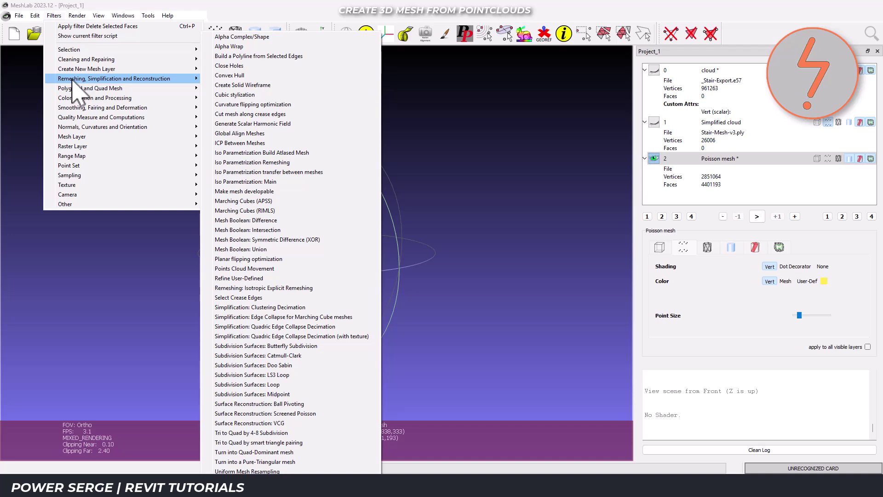
click(317, 327)
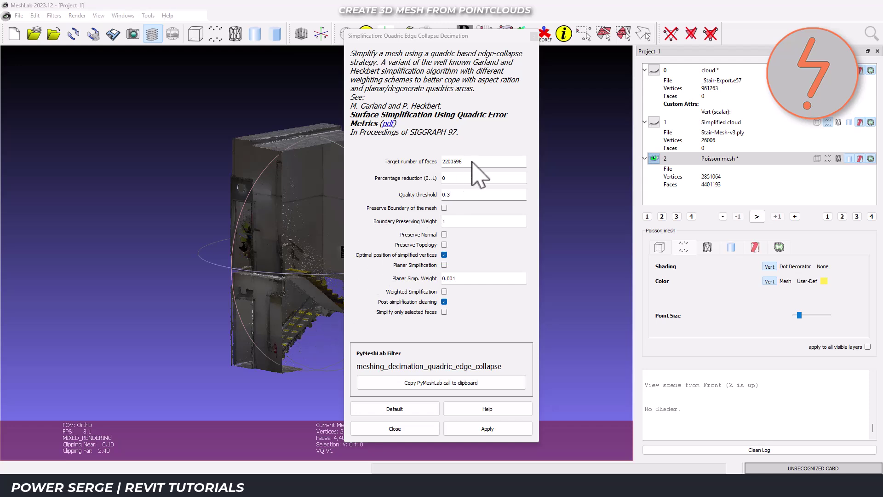
drag(472, 161, 446, 164)
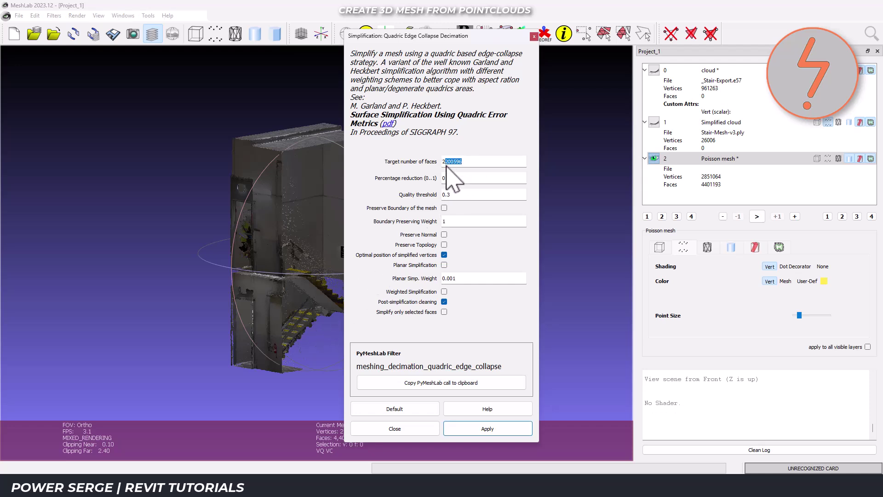
text(00000)
click(444, 245)
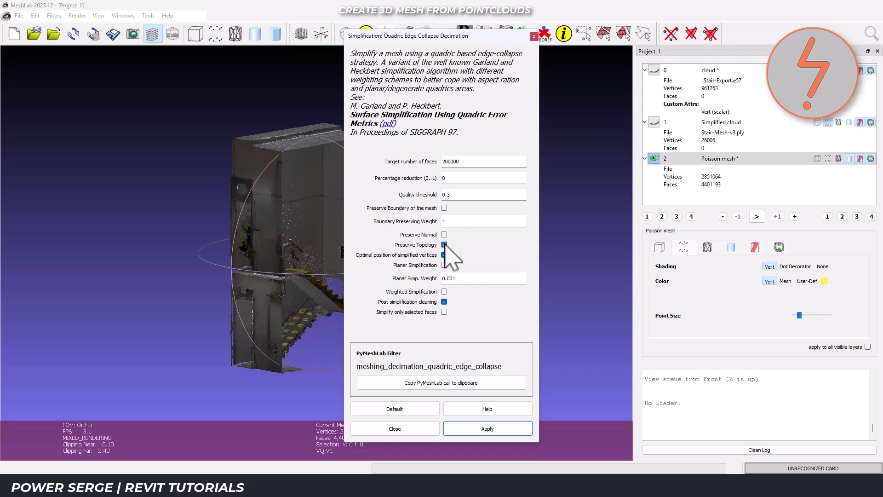
click(482, 430)
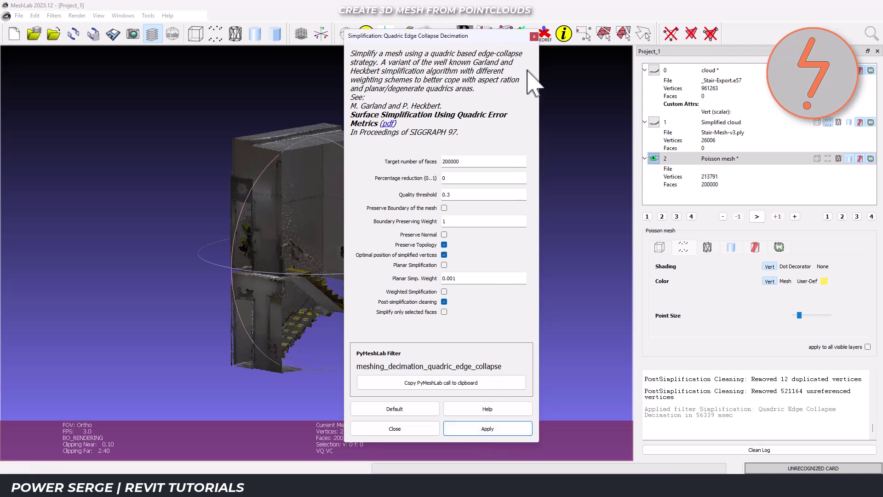
click(533, 36)
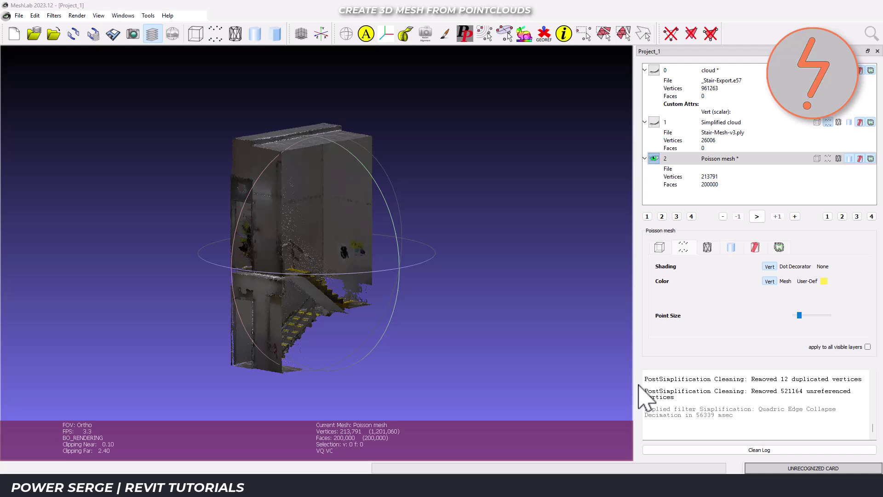
scroll(644, 388, down, 2)
Step: Run Vertex Attribute Transfer with the cloud as source and the Poisson mesh as target
click(54, 15)
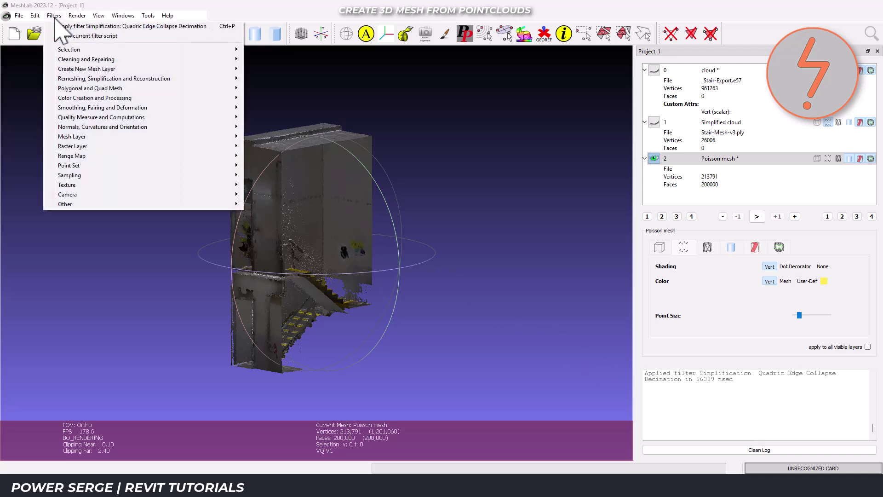
mouse_move(71, 176)
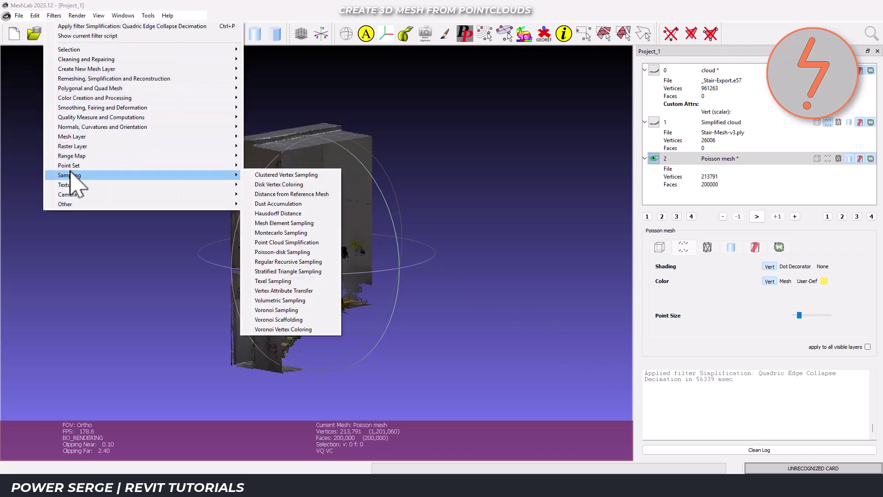
click(299, 291)
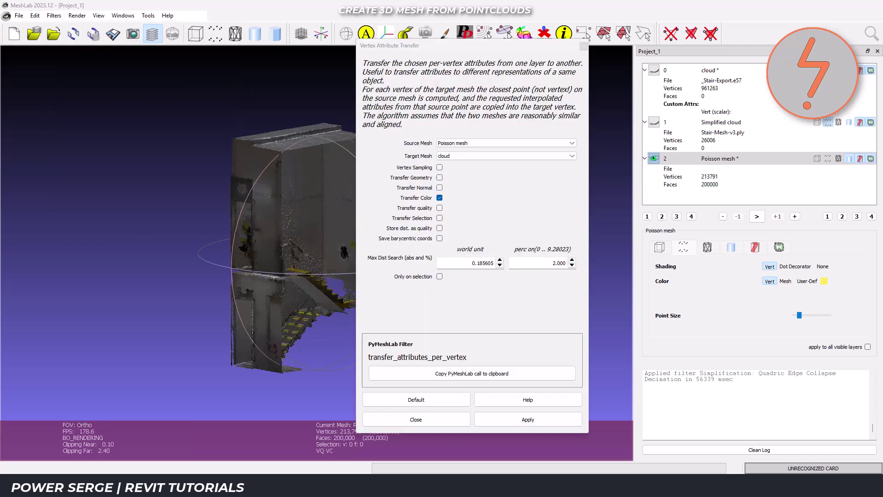
click(473, 145)
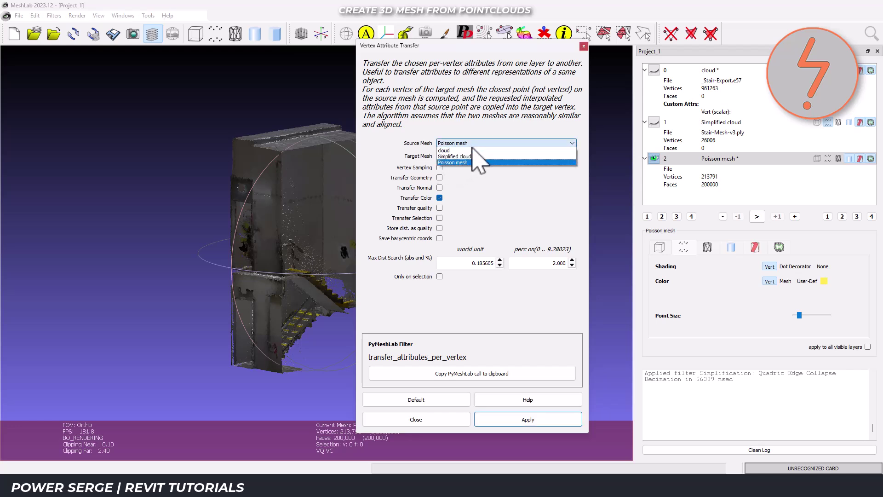
click(473, 151)
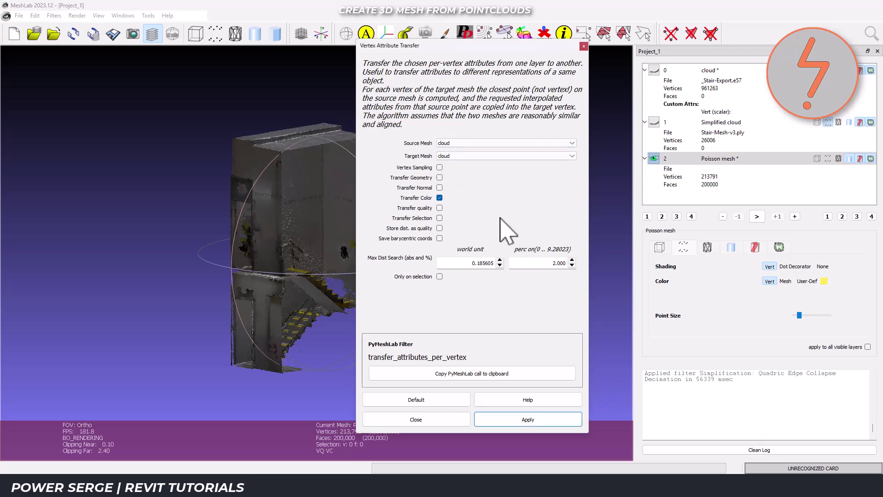
click(488, 156)
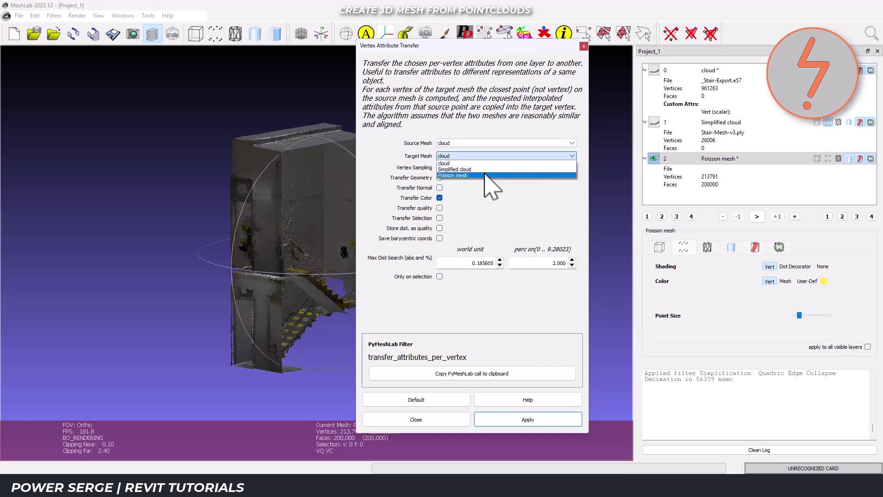
click(485, 176)
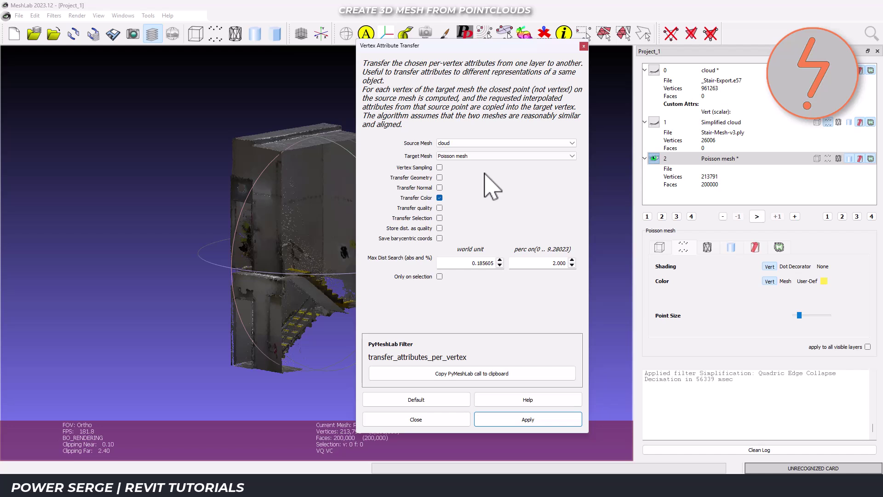
click(571, 417)
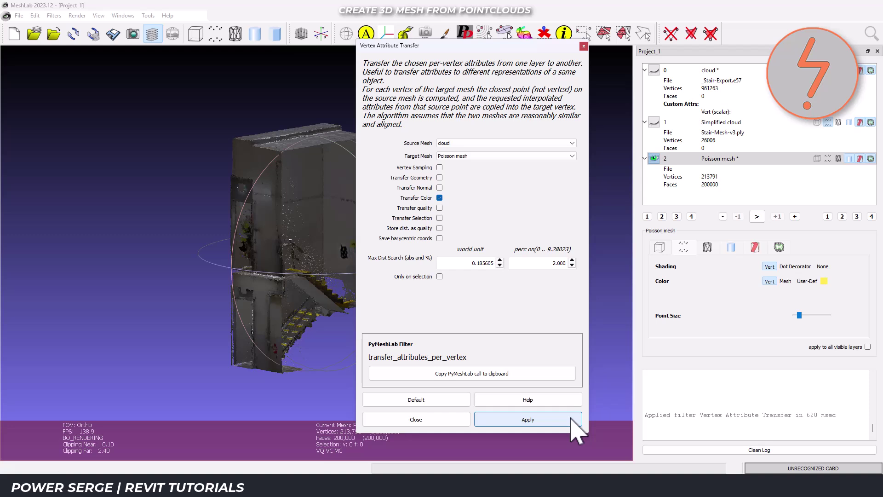
click(584, 46)
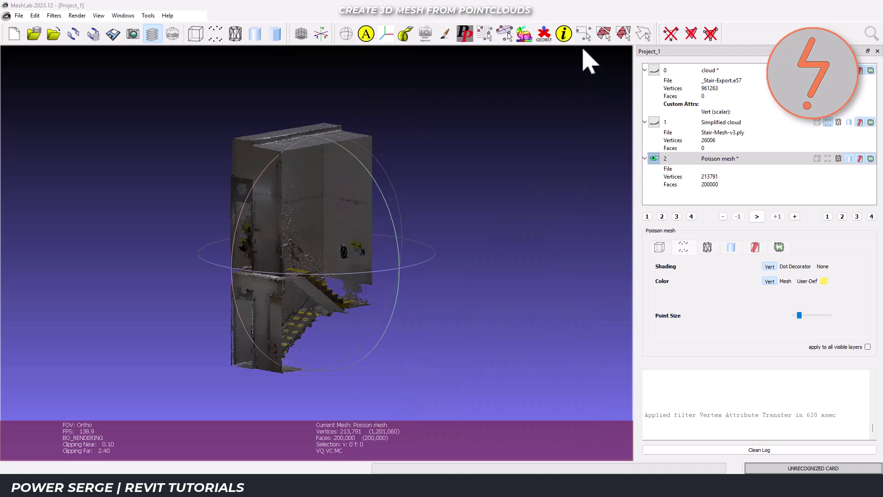
Step: Start exporting the coloured stair mesh from the File menu
click(19, 16)
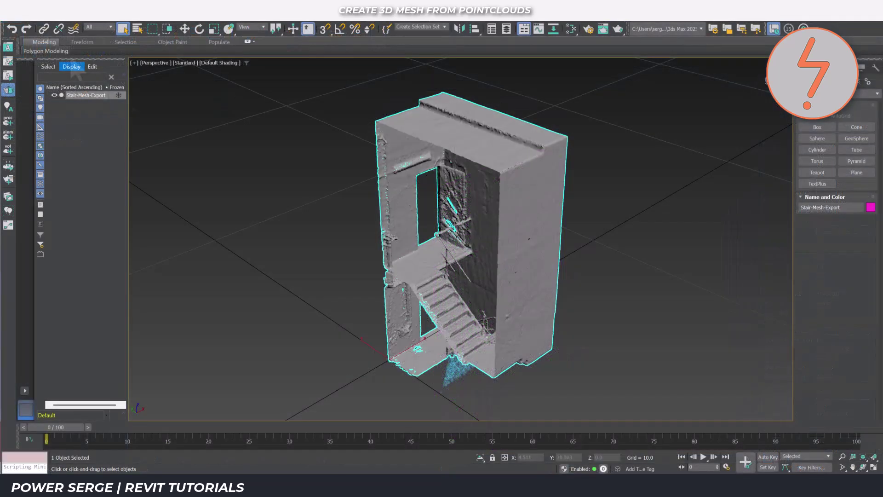
Step: Export the Stair-Mesh-Export object from 3ds Max as an AutoCAD (*.dwg) file
click(14, 22)
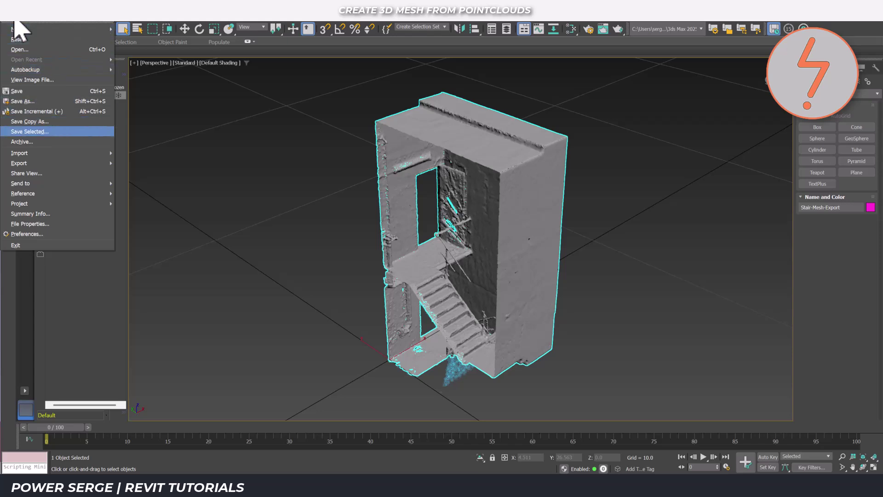
mouse_move(105, 163)
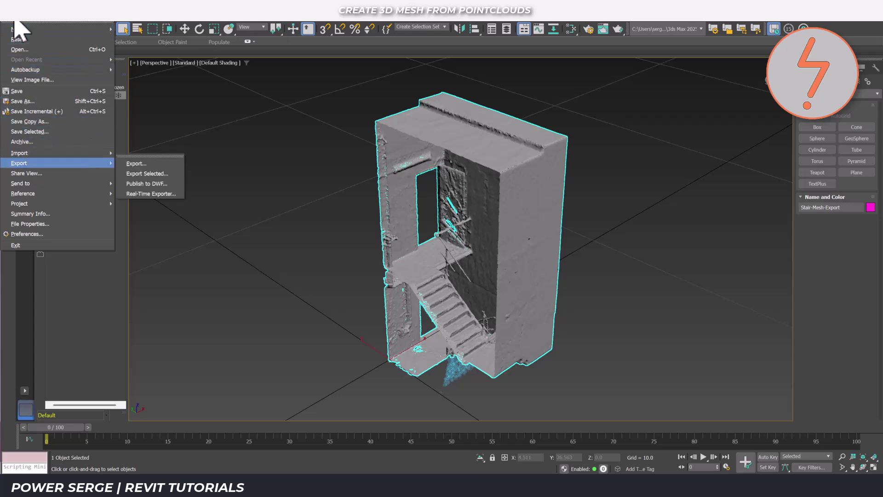
click(135, 164)
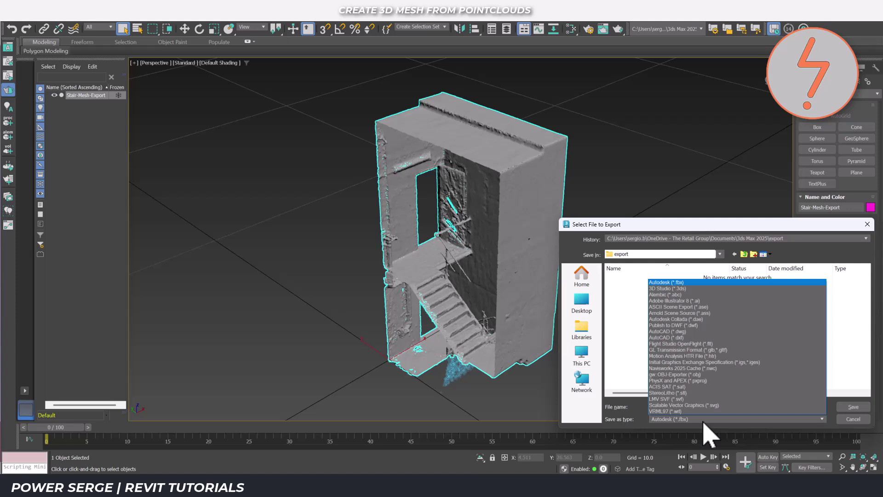
click(684, 331)
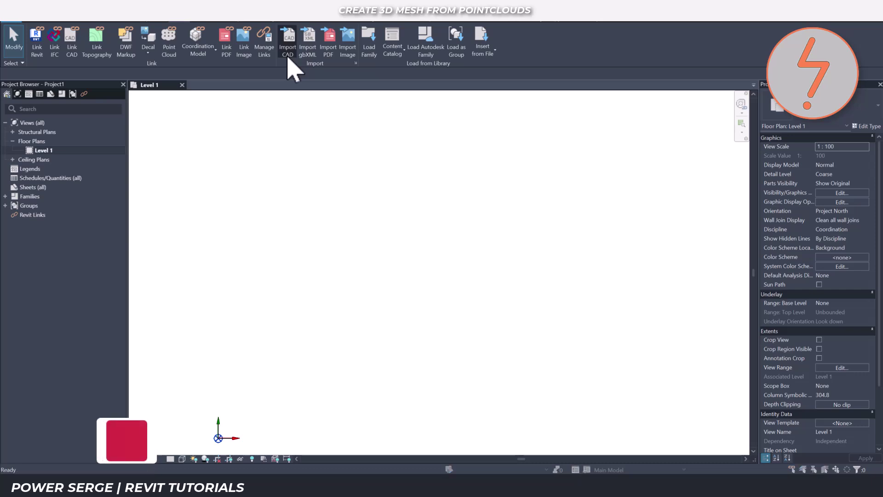
Step: Import Stair-Mesh-Export.dwg into the Revit project with Import CAD
click(288, 58)
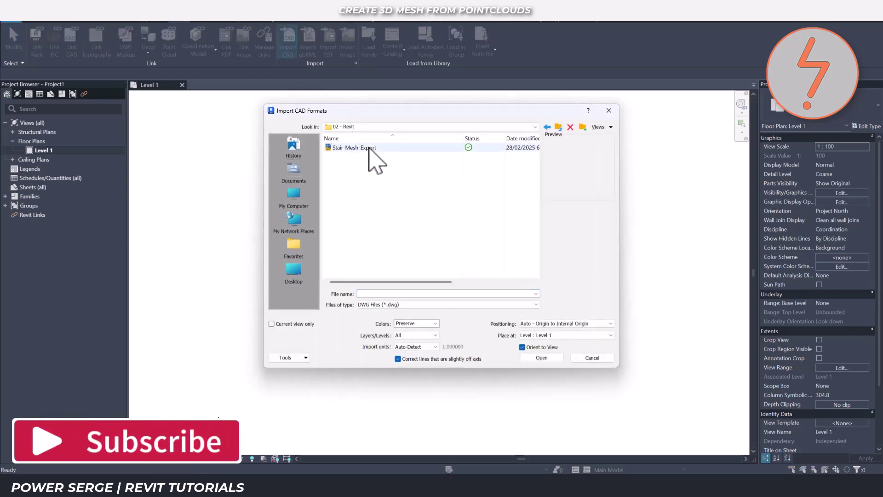
click(371, 148)
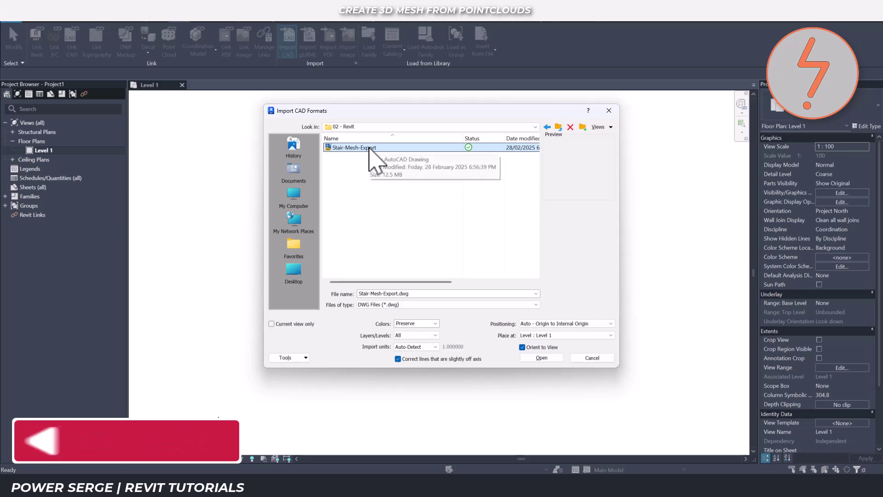
click(531, 357)
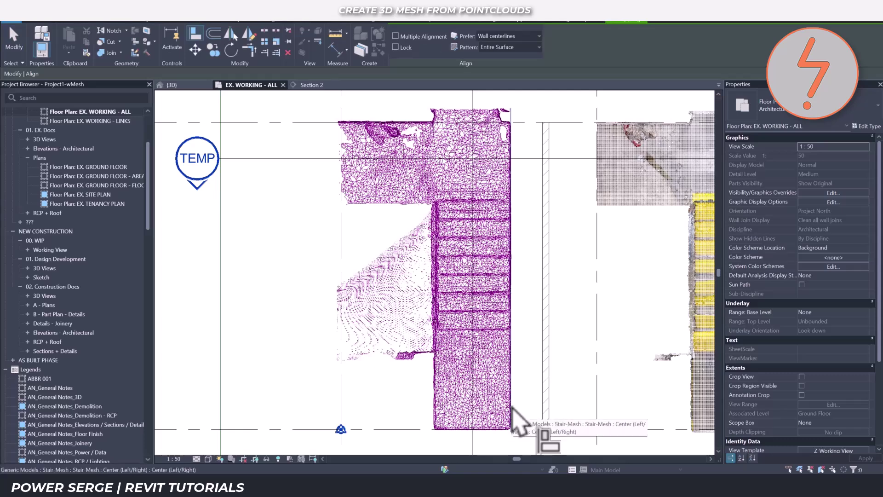
Step: Align the reference line to the stair mesh edge, then begin Procedure Temp Line detail lines (DL)
click(513, 408)
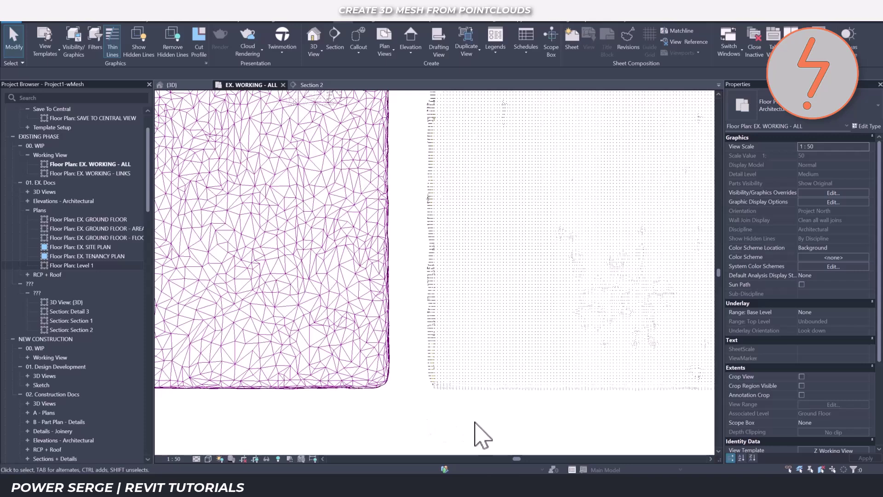
key(d)
key(l)
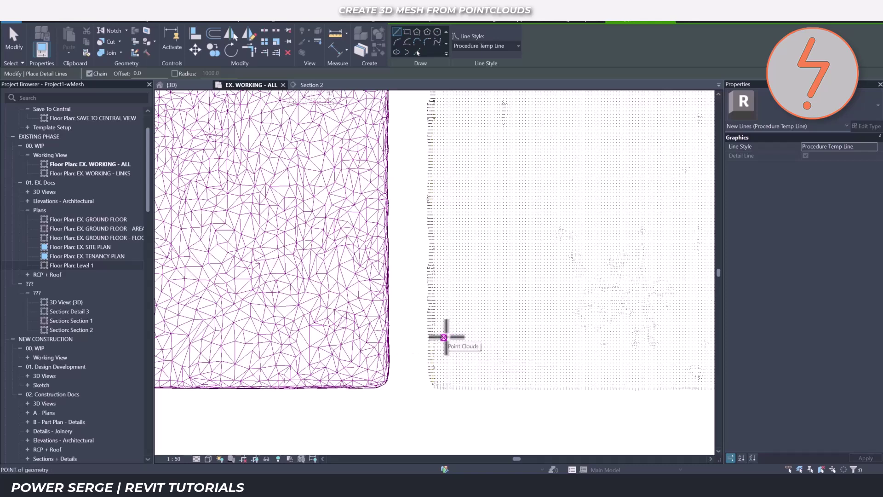
key(Escape)
key(Escape)
key(d)
key(l)
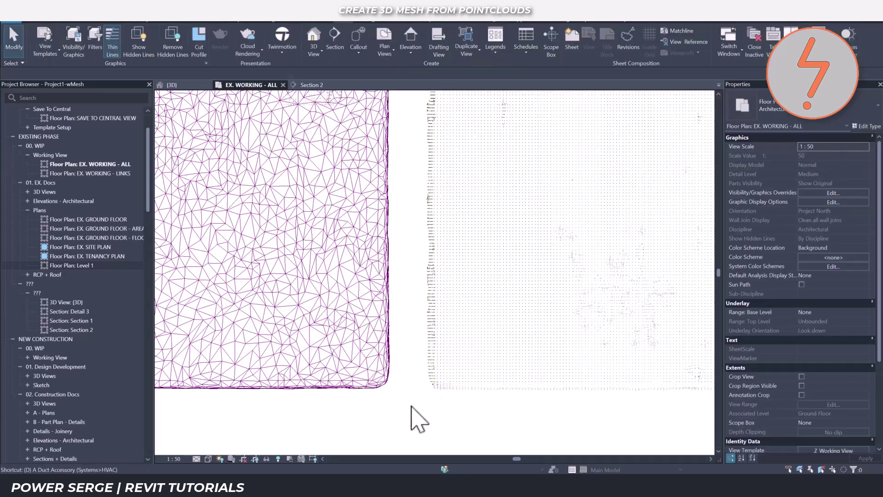